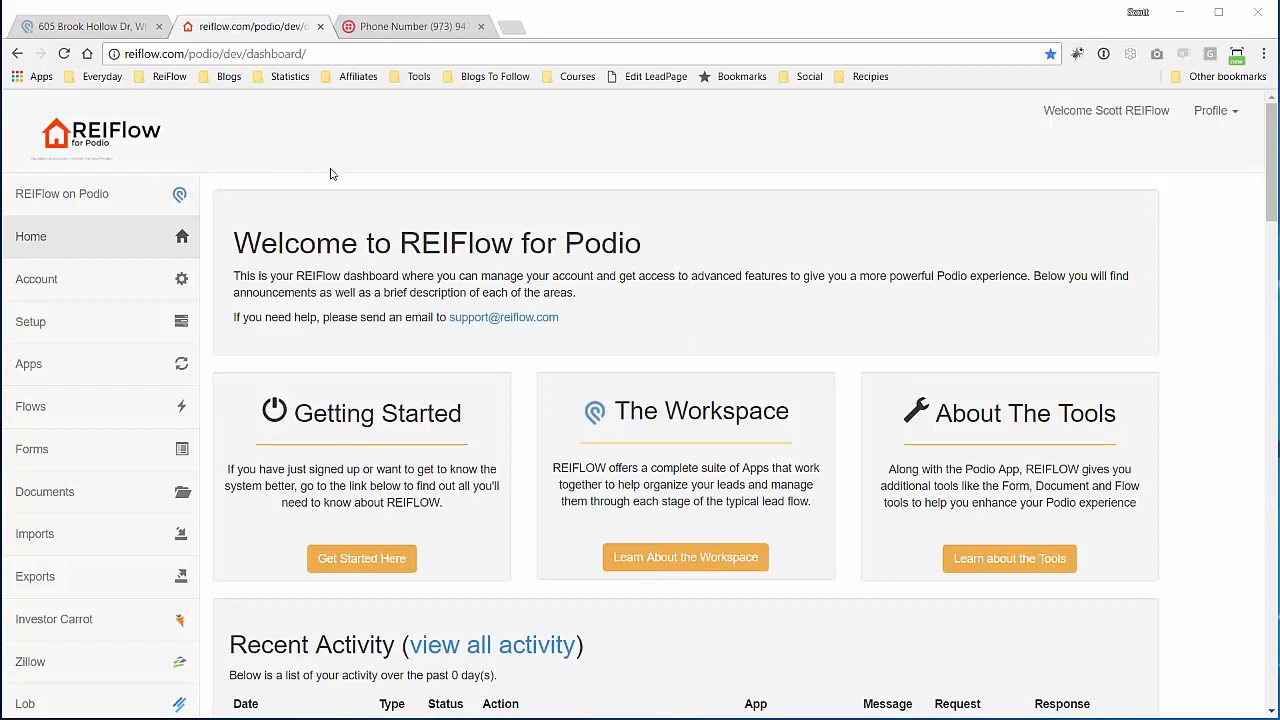
Open the SMS integration settings from the REIFlow dashboard.
{"action": "scroll", "coordinate": [207, 222], "scroll_direction": "down", "scroll_amount": 1}
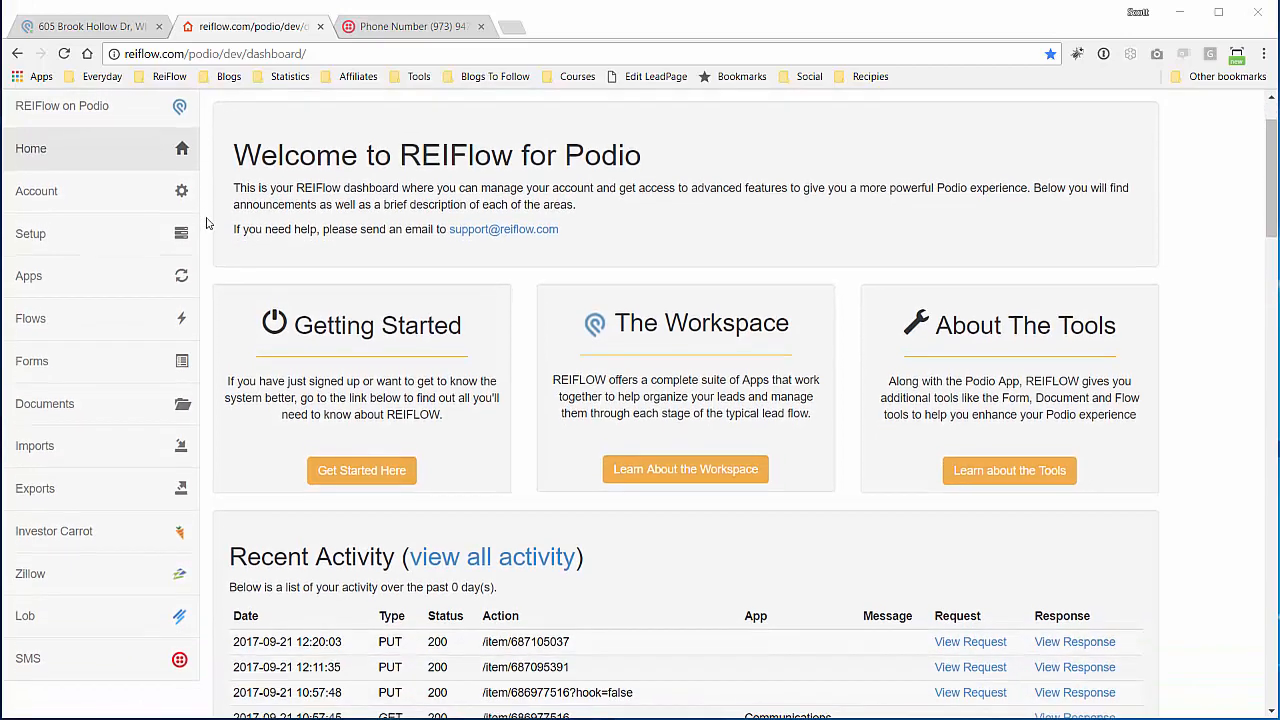
{"action": "scroll", "coordinate": [208, 224], "scroll_direction": "down", "scroll_amount": 1}
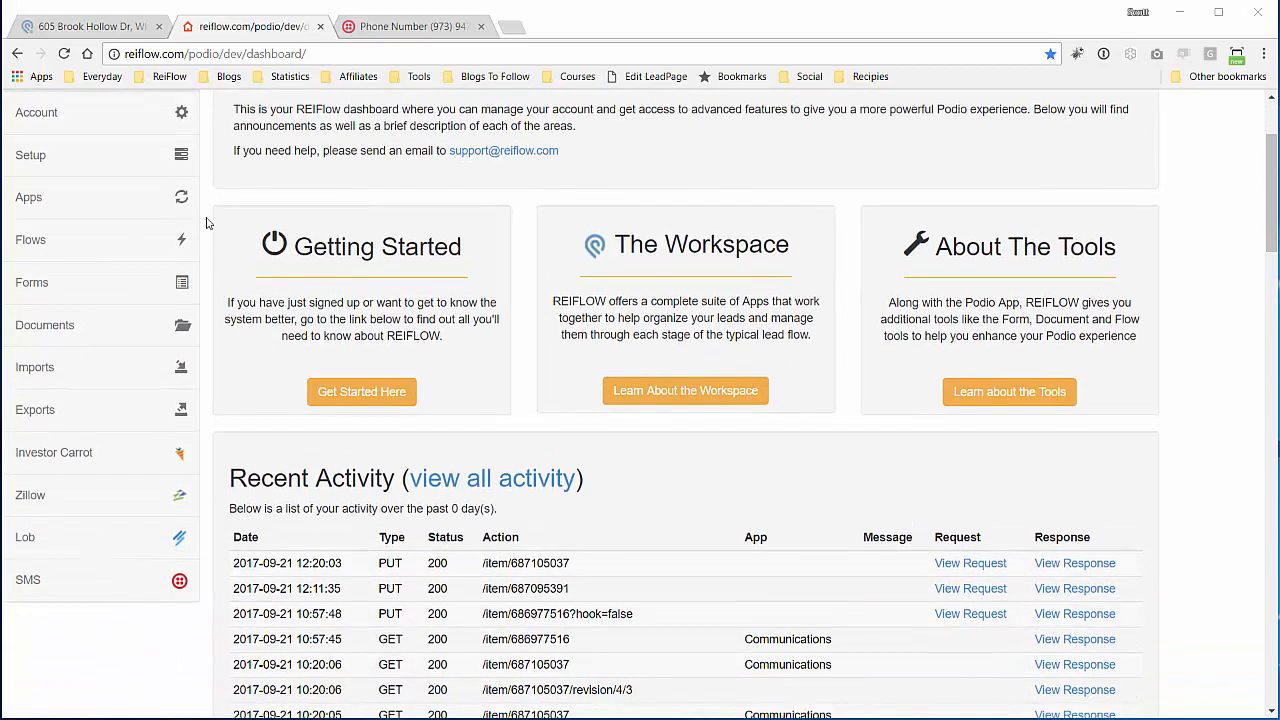
{"action": "left_click", "coordinate": [30, 584]}
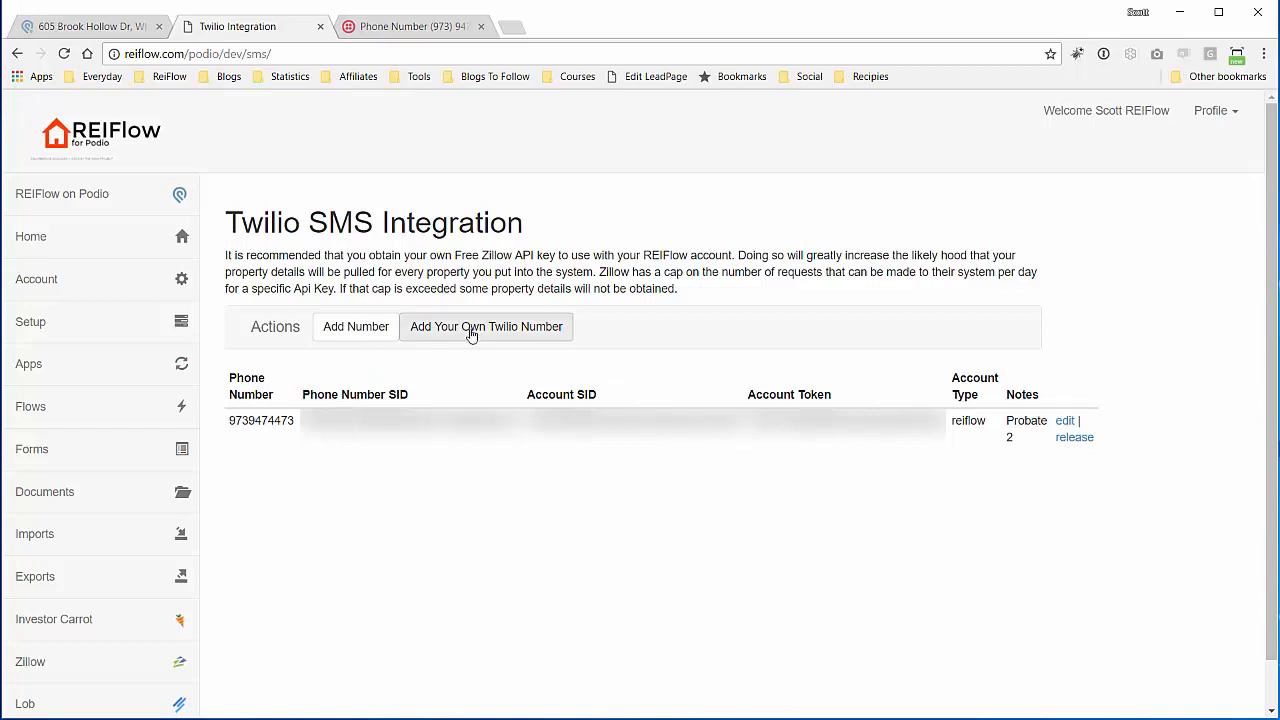
Start adding an SMS number and show the available numbers for area code 973.
{"action": "left_click", "coordinate": [355, 330]}
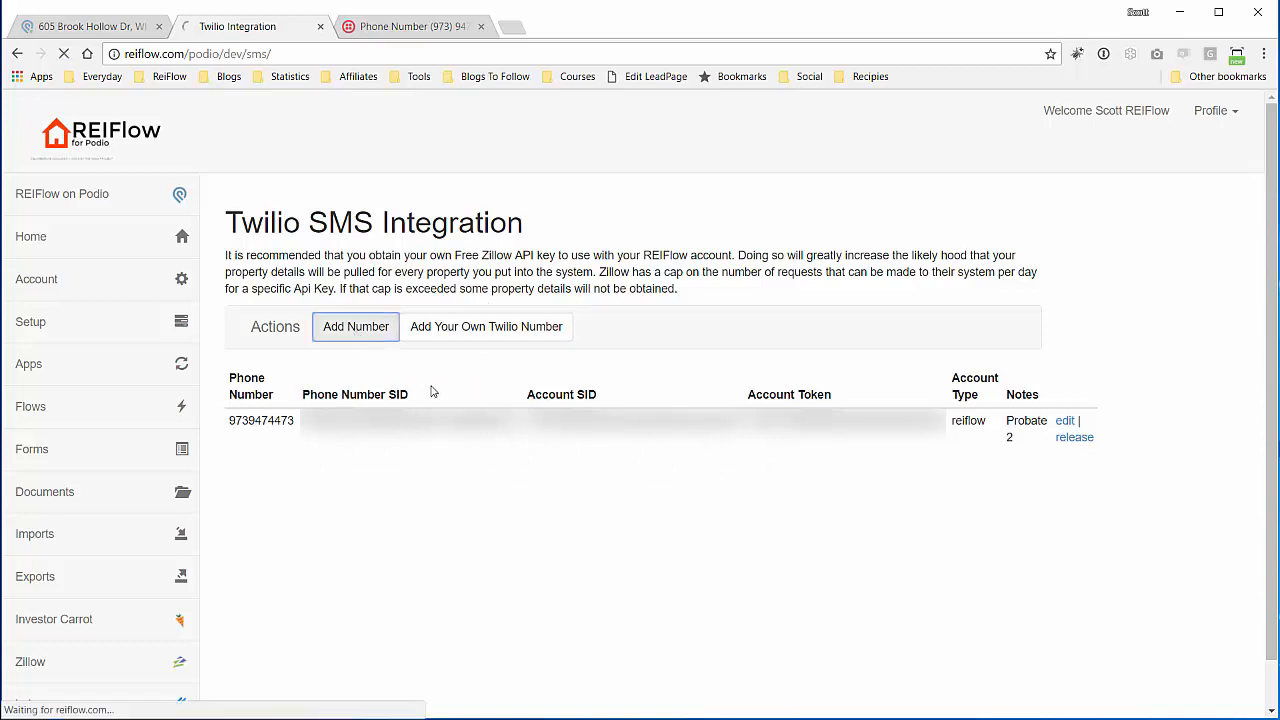
{"action": "left_click", "coordinate": [471, 340]}
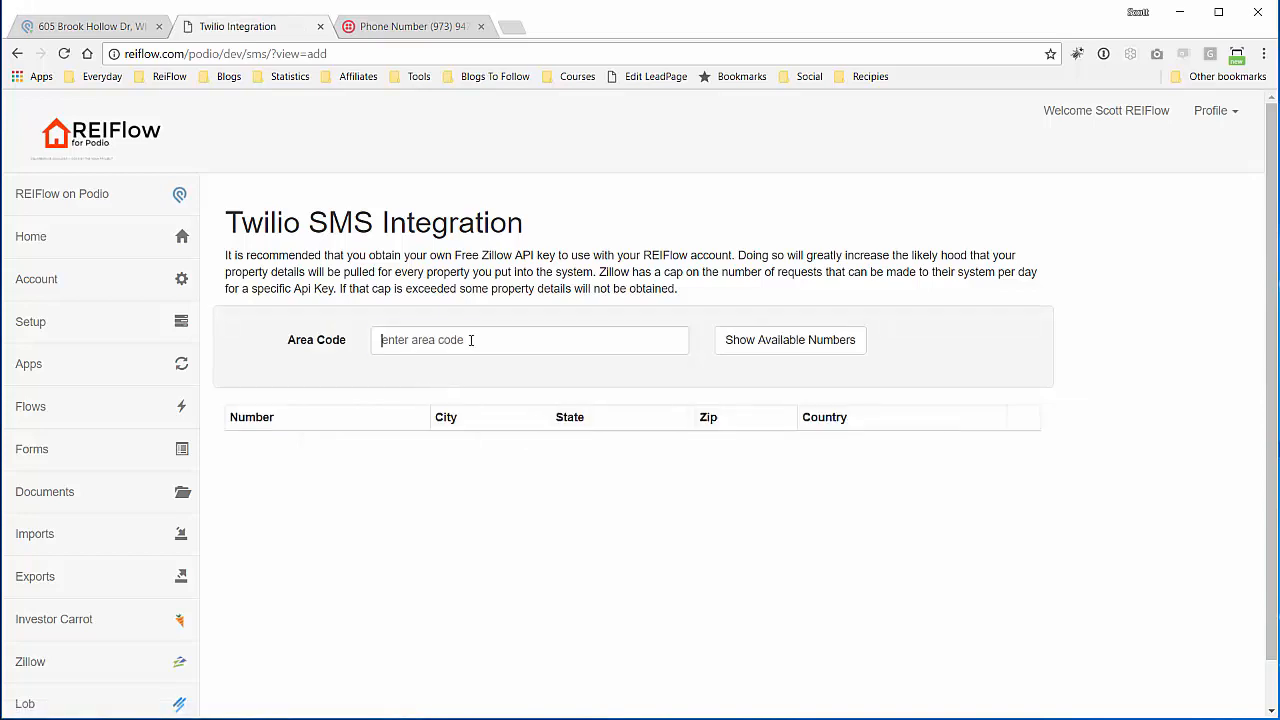
{"action": "type", "text": "973"}
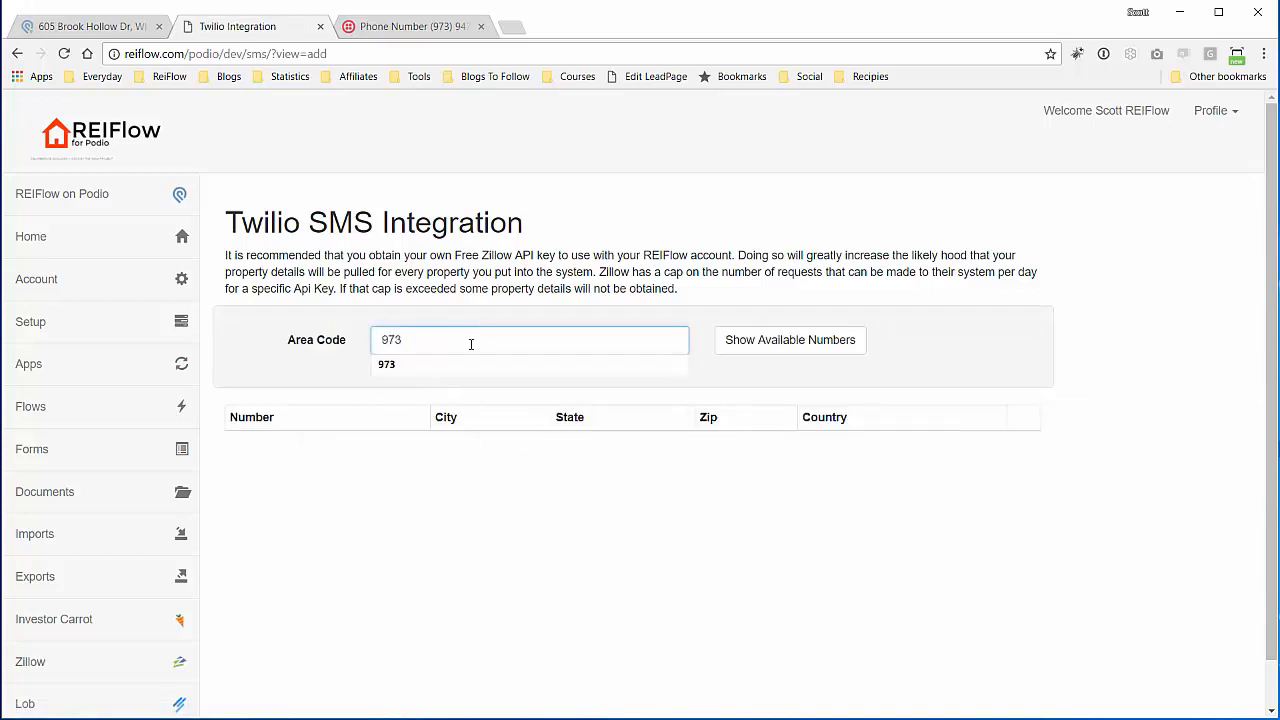
{"action": "left_click", "coordinate": [478, 362]}
{"action": "left_click", "coordinate": [750, 342]}
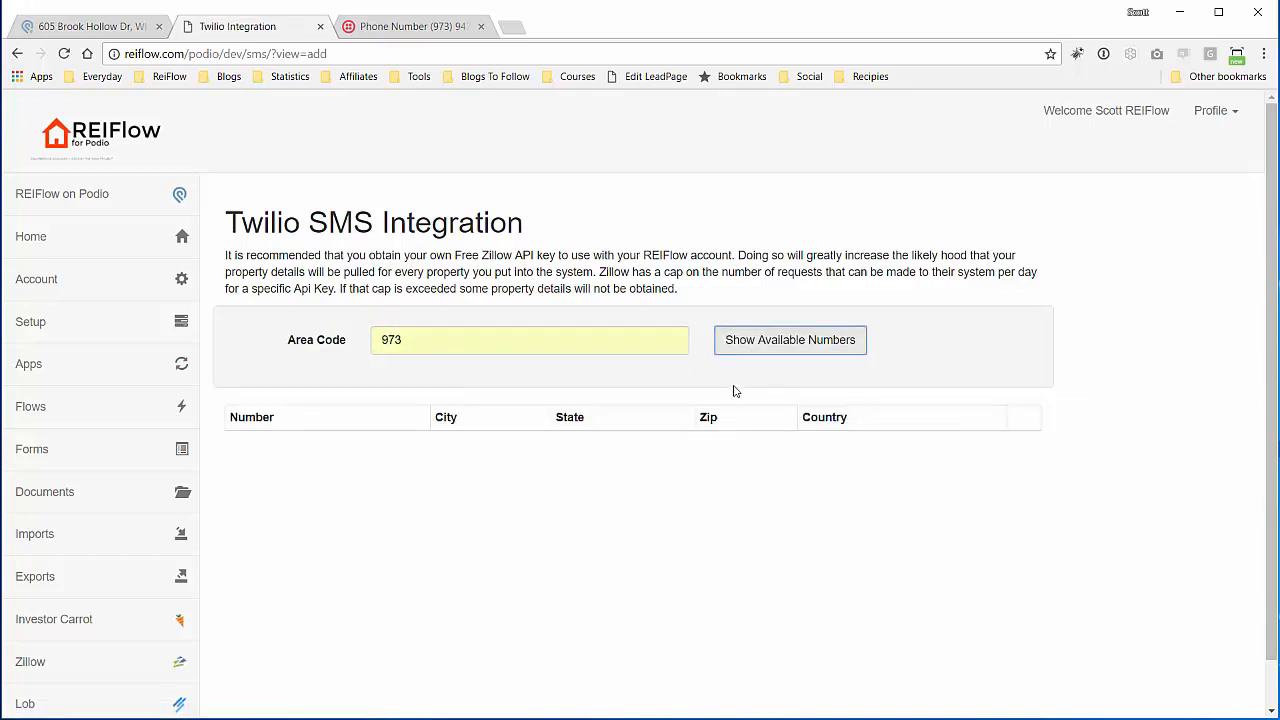
Look through the available 973 numbers, reload the list, and look through the new set.
{"action": "scroll", "coordinate": [666, 386], "scroll_direction": "down", "scroll_amount": 5}
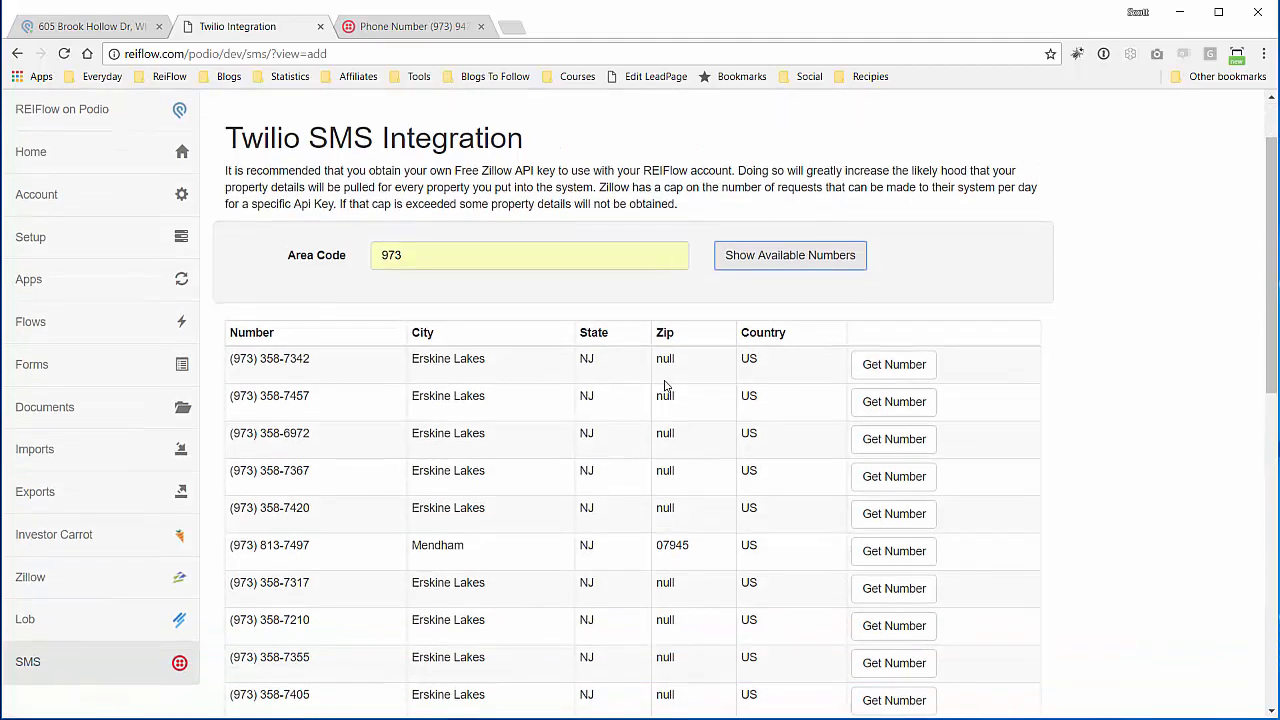
{"action": "scroll", "coordinate": [652, 387], "scroll_direction": "down", "scroll_amount": 3}
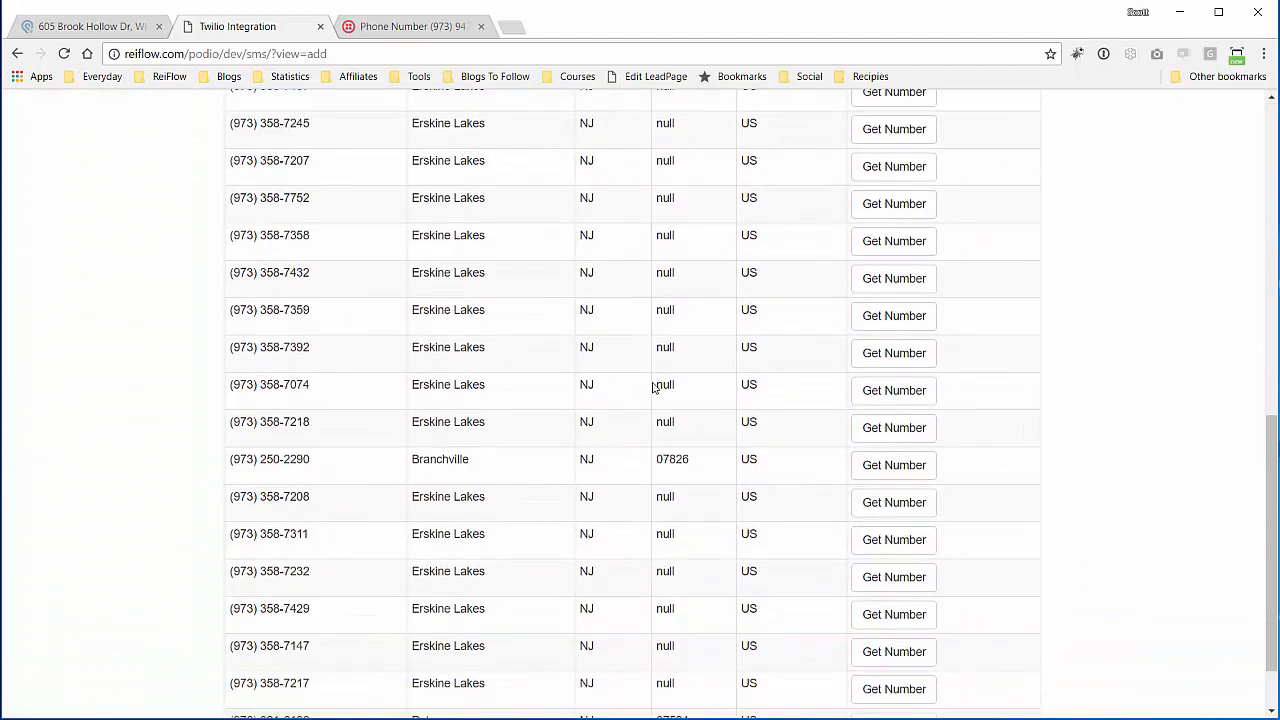
{"action": "scroll", "coordinate": [652, 387], "scroll_direction": "up", "scroll_amount": 8}
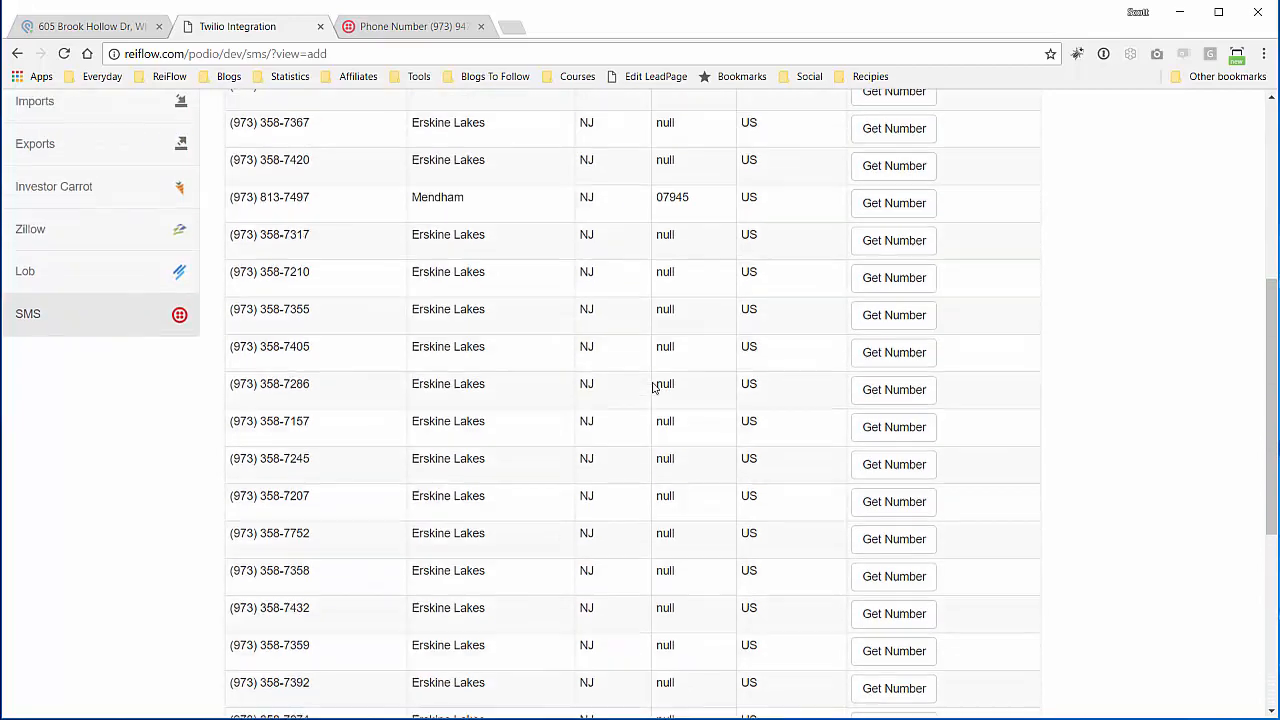
{"action": "scroll", "coordinate": [648, 388], "scroll_direction": "down", "scroll_amount": 1}
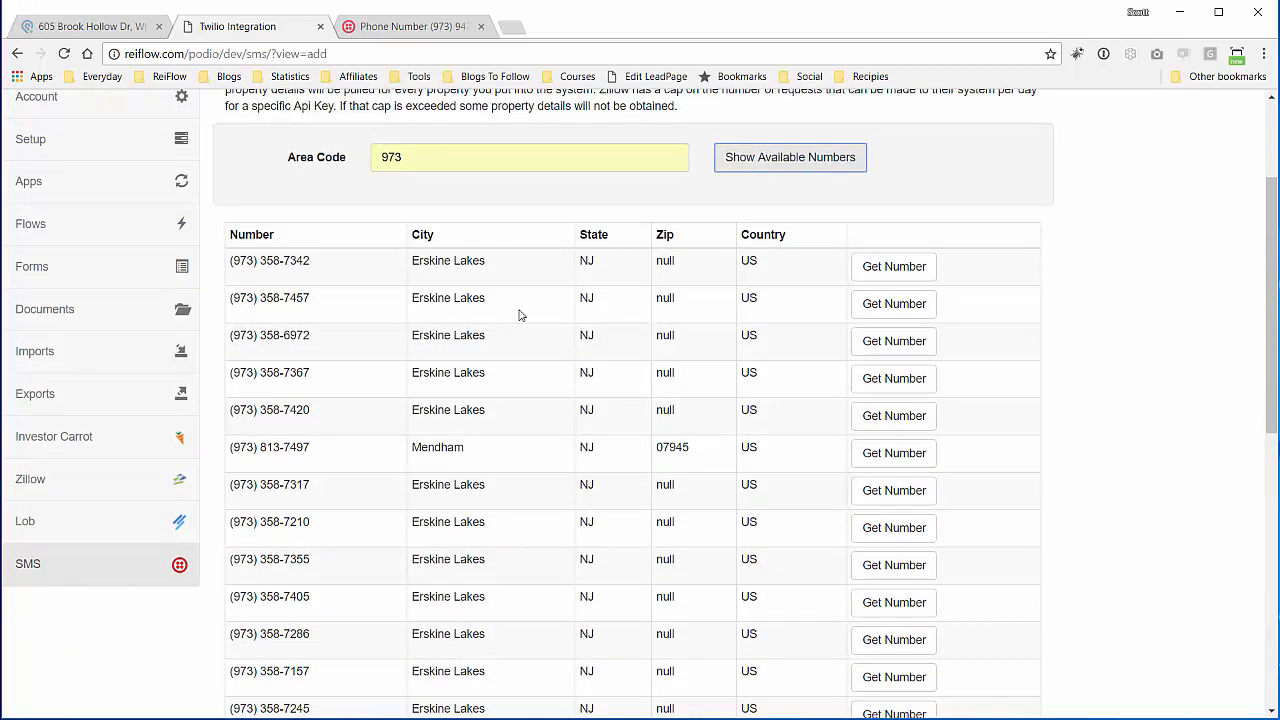
{"action": "scroll", "coordinate": [512, 399], "scroll_direction": "down", "scroll_amount": 2}
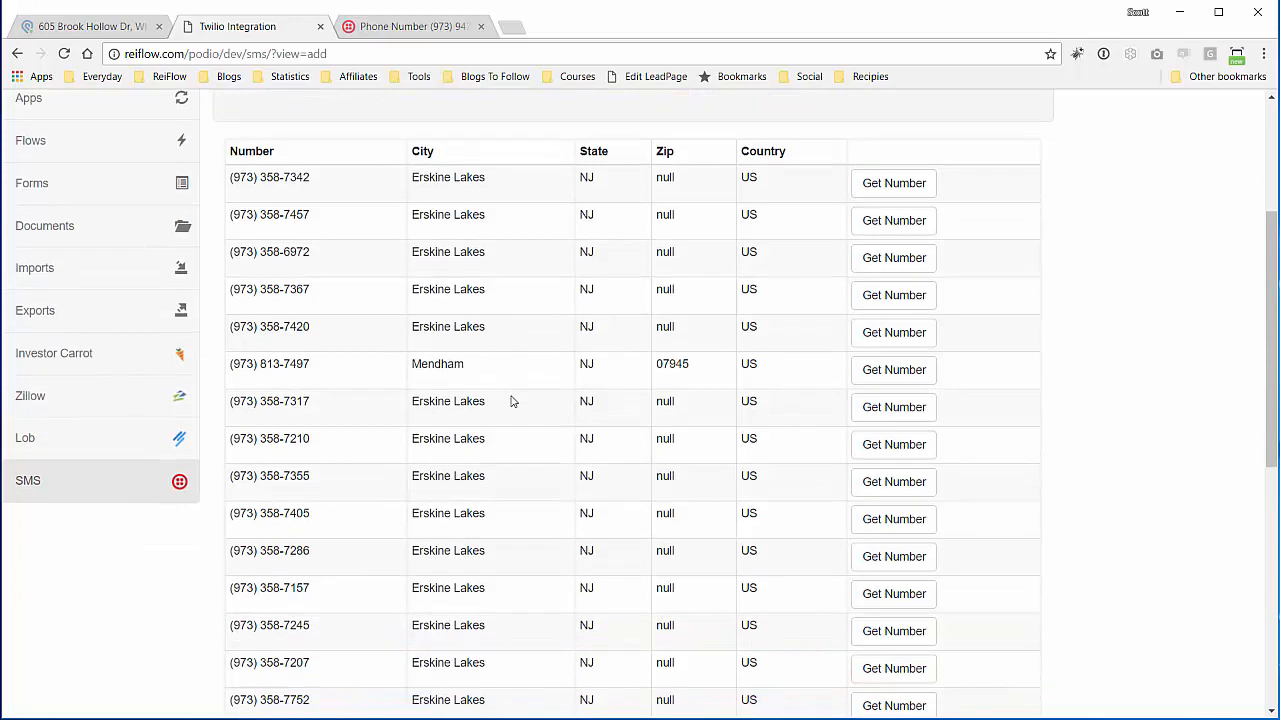
{"action": "scroll", "coordinate": [512, 399], "scroll_direction": "up", "scroll_amount": 3}
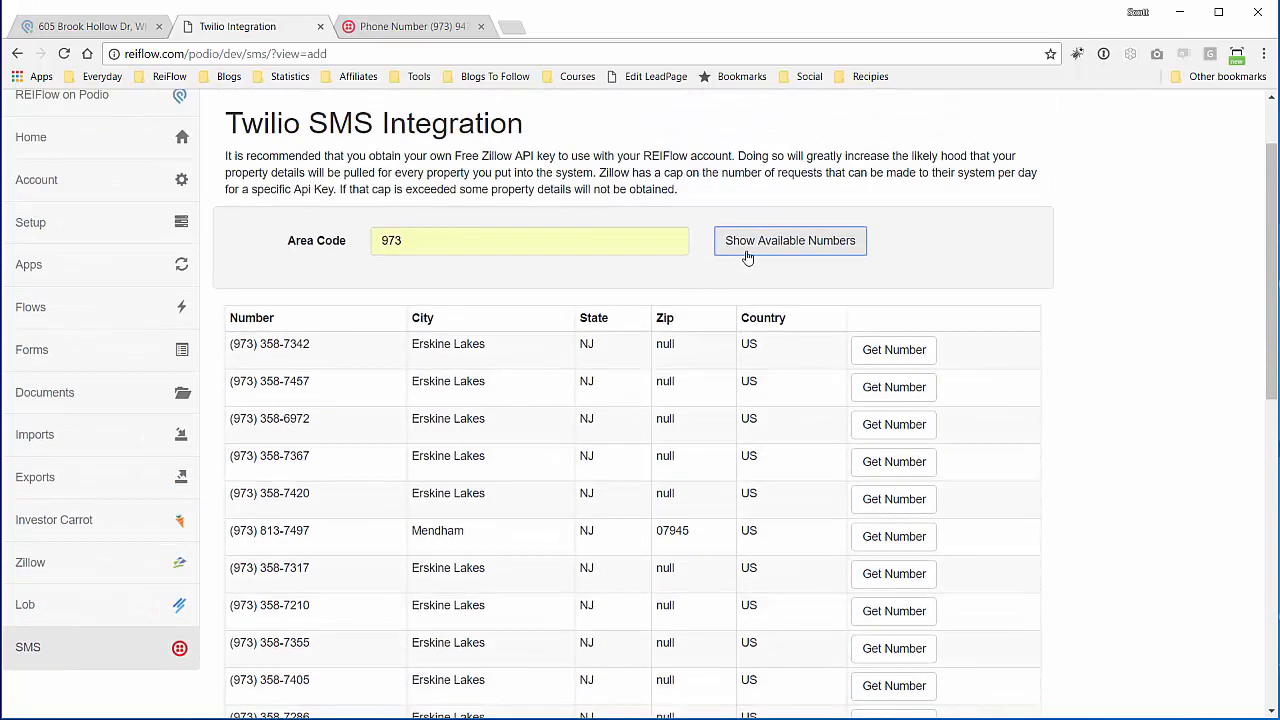
{"action": "left_click", "coordinate": [750, 253]}
{"action": "scroll", "coordinate": [522, 389], "scroll_direction": "down", "scroll_amount": 8}
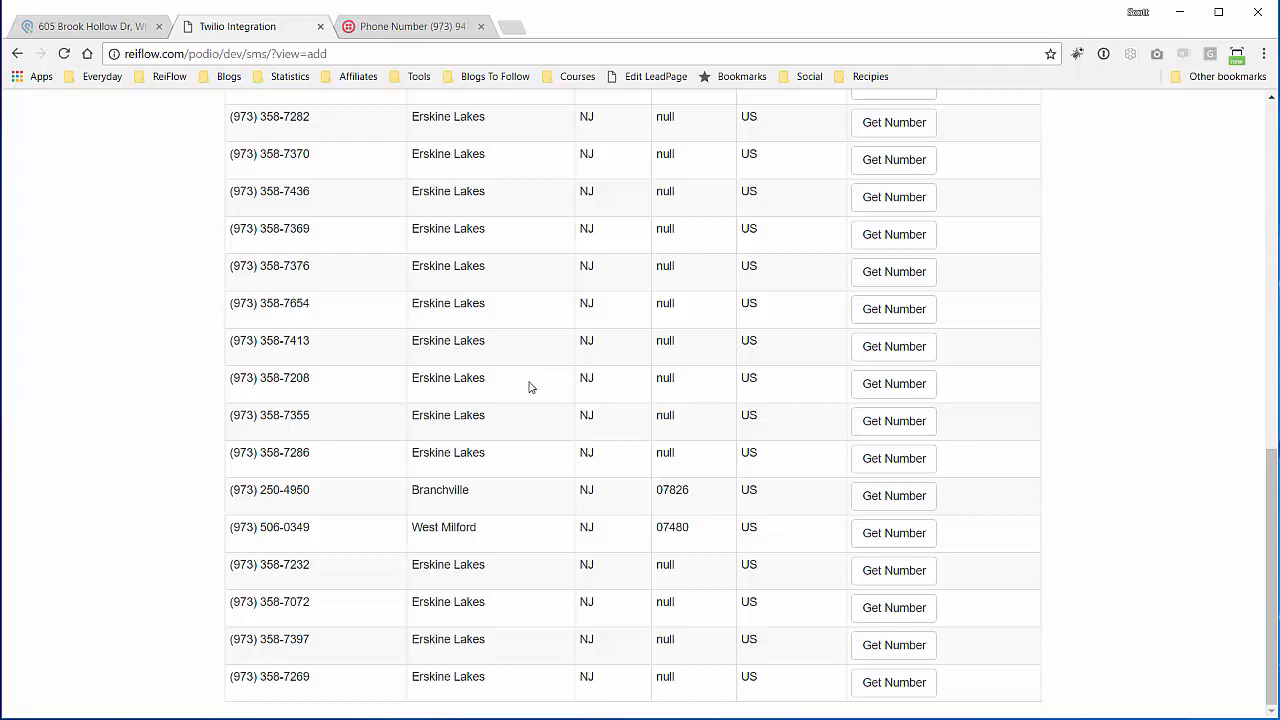
{"action": "scroll", "coordinate": [525, 389], "scroll_direction": "up", "scroll_amount": 4}
{"action": "scroll", "coordinate": [531, 387], "scroll_direction": "up", "scroll_amount": 2}
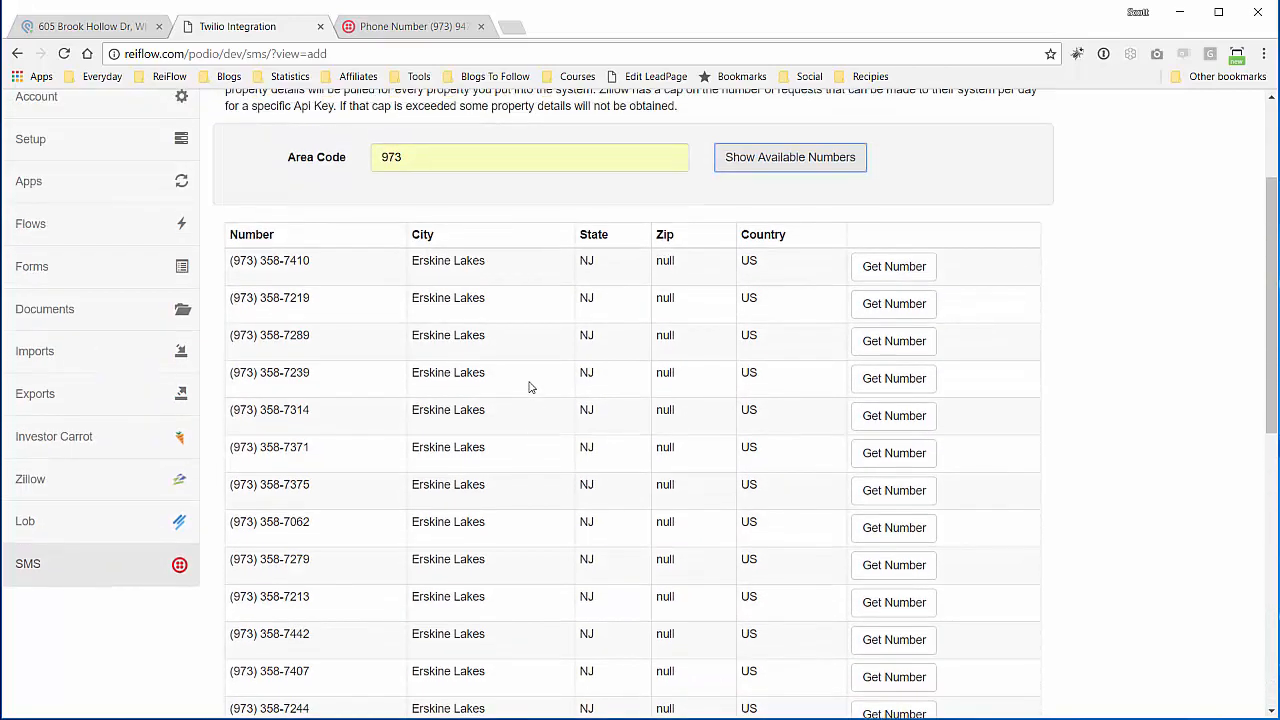
Change the area code to 201 and show its available numbers.
{"action": "scroll", "coordinate": [531, 387], "scroll_direction": "up", "scroll_amount": 2}
{"action": "left_click", "coordinate": [330, 323]}
{"action": "type", "text": "2"}
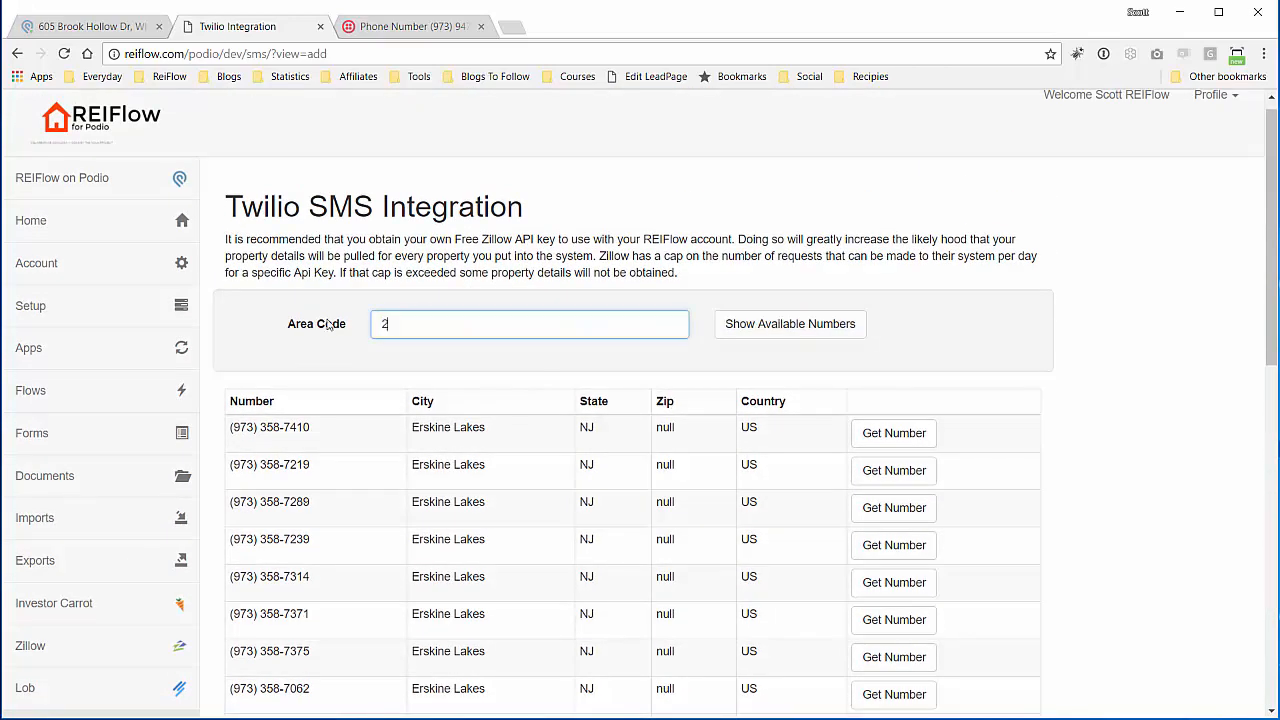
{"action": "type", "text": "01"}
{"action": "left_click", "coordinate": [745, 320]}
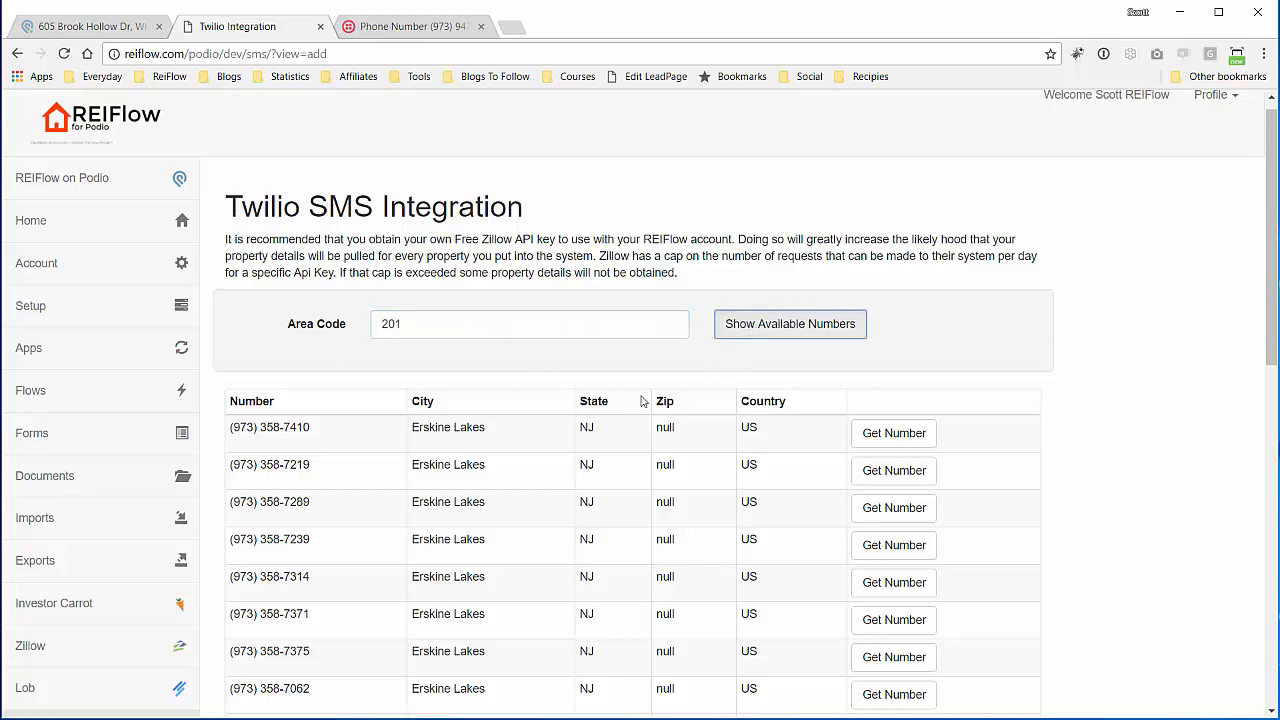
Review the available 201 numbers and get the first listed one, located in Cragmere, NJ.
{"action": "scroll", "coordinate": [612, 400], "scroll_direction": "down", "scroll_amount": 2}
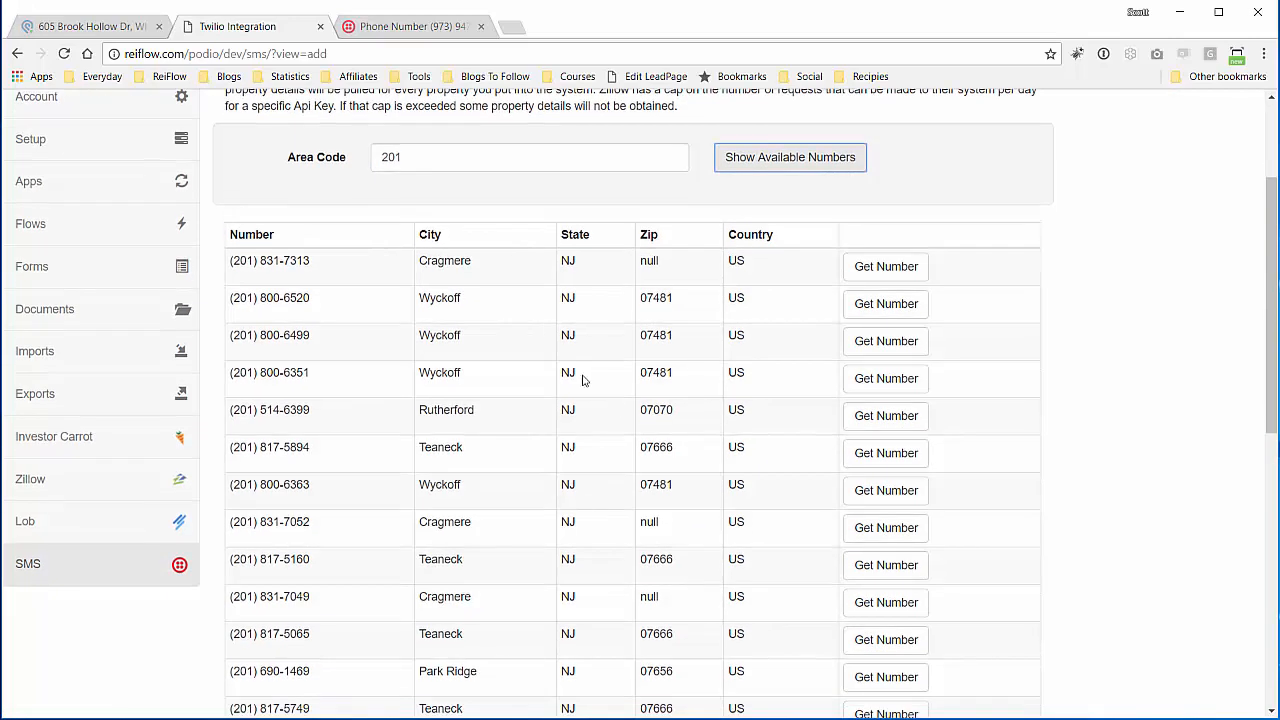
{"action": "scroll", "coordinate": [507, 415], "scroll_direction": "down", "scroll_amount": 1}
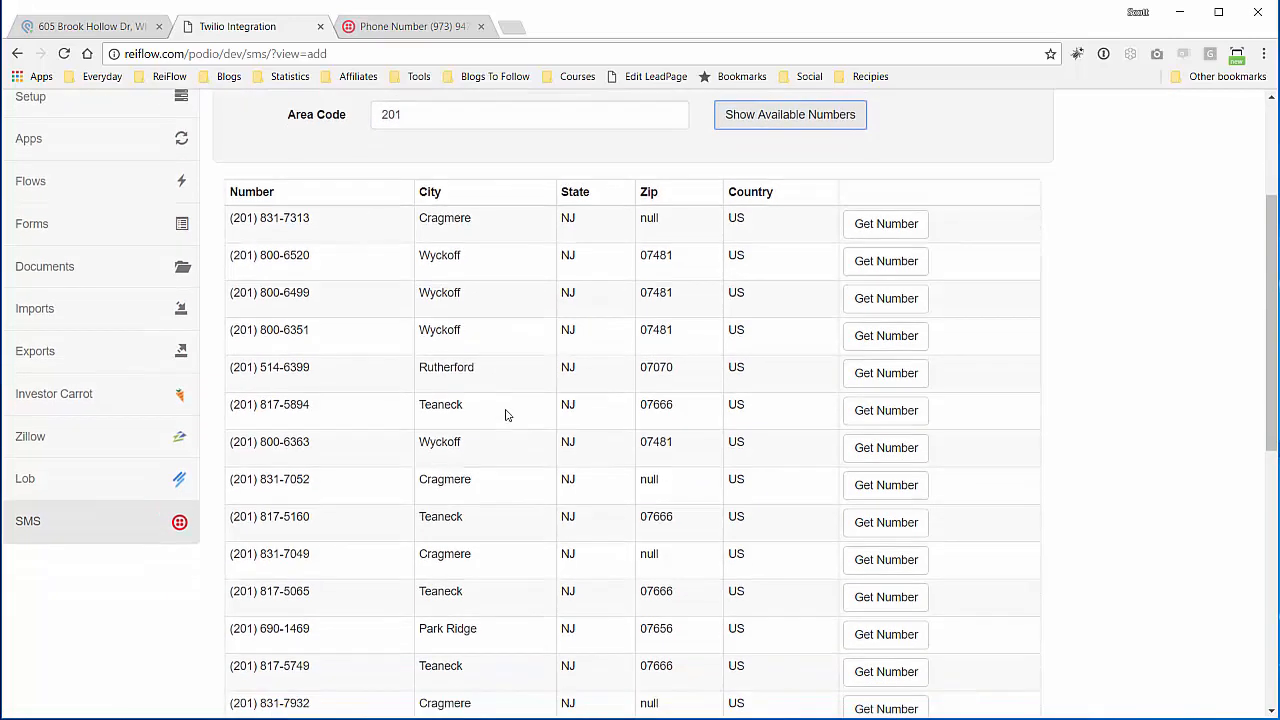
{"action": "scroll", "coordinate": [507, 415], "scroll_direction": "down", "scroll_amount": 3}
{"action": "scroll", "coordinate": [506, 414], "scroll_direction": "up", "scroll_amount": 2}
{"action": "scroll", "coordinate": [506, 400], "scroll_direction": "up", "scroll_amount": 1}
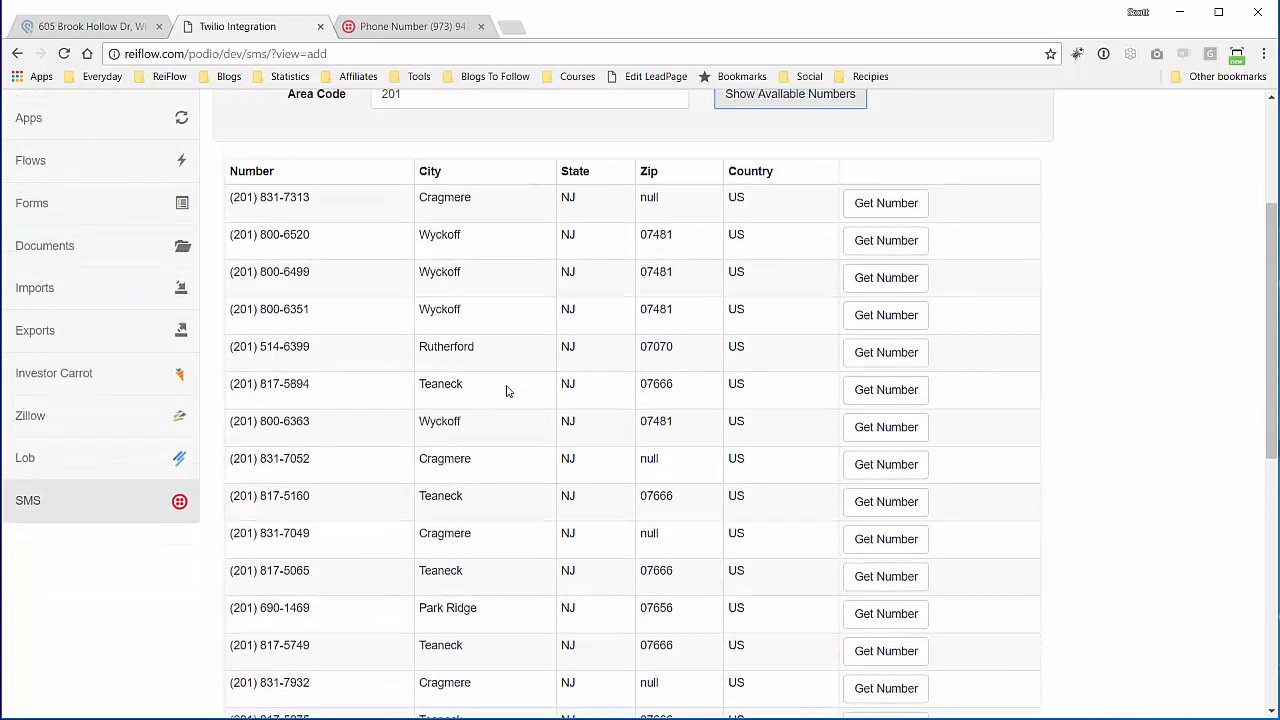
{"action": "scroll", "coordinate": [507, 391], "scroll_direction": "up", "scroll_amount": 1}
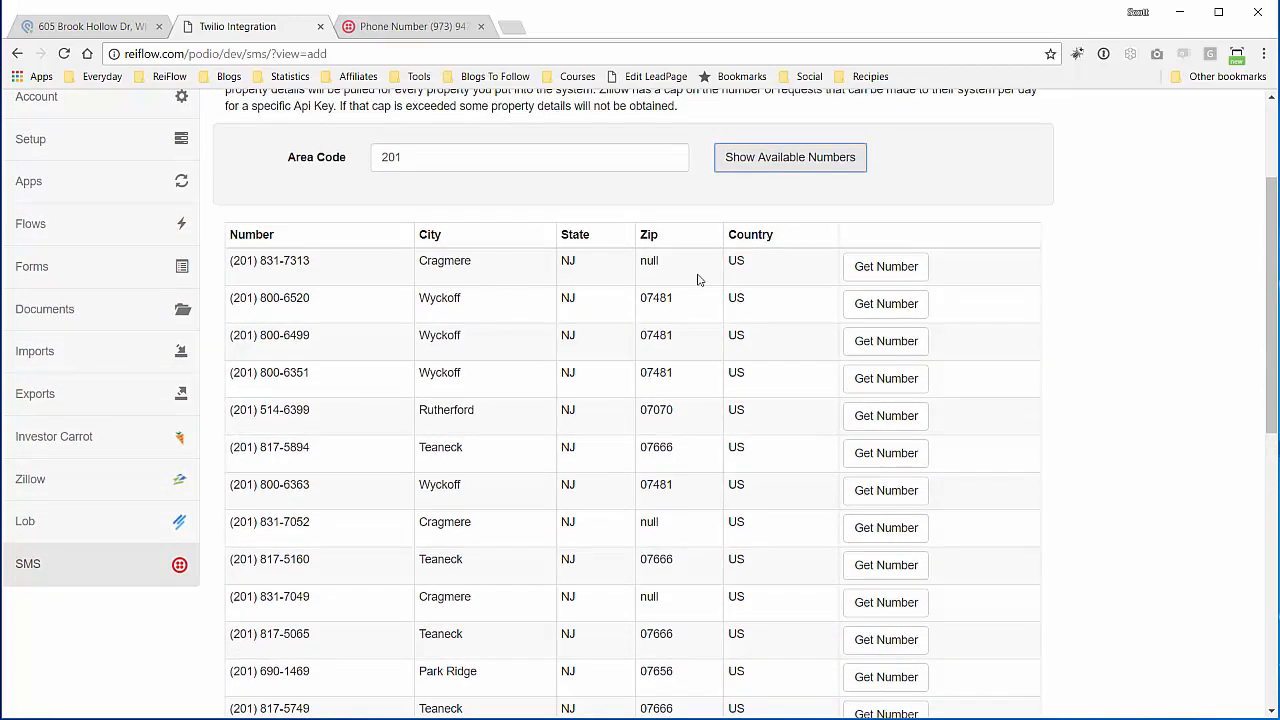
{"action": "left_click", "coordinate": [905, 272]}
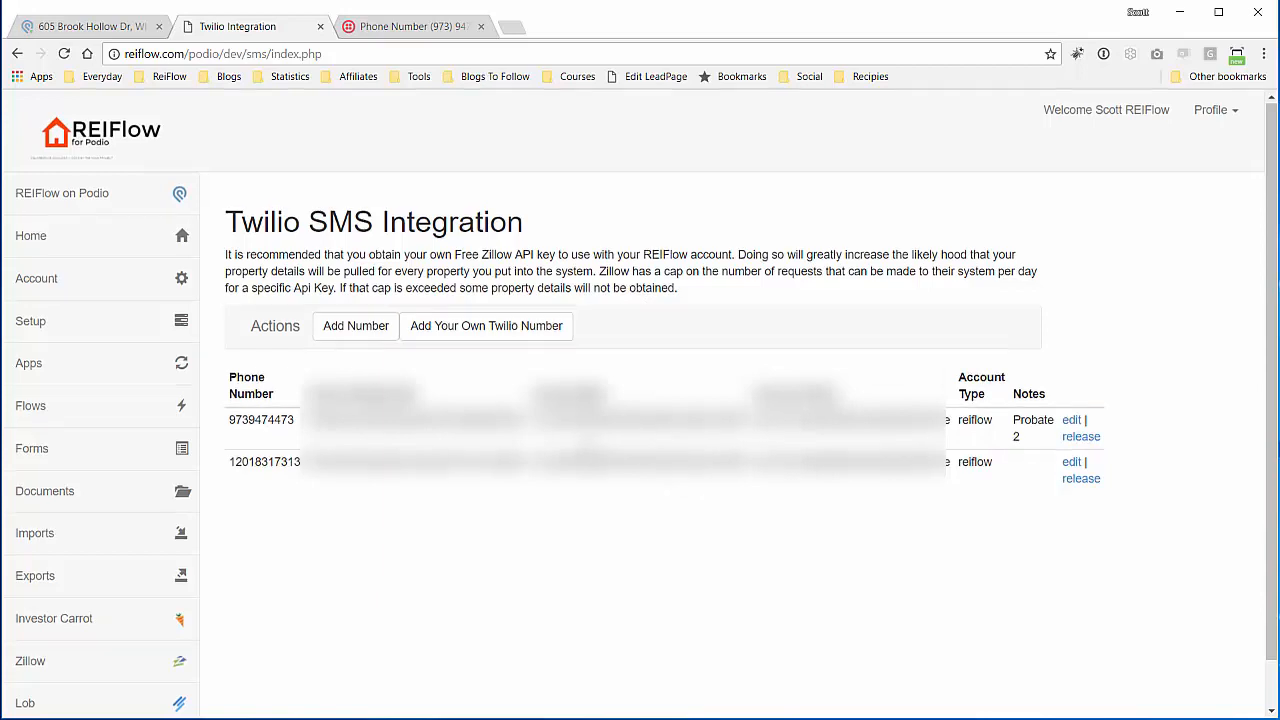
Go to the list of flows and create a new flow.
{"action": "scroll", "coordinate": [648, 452], "scroll_direction": "down", "scroll_amount": 1}
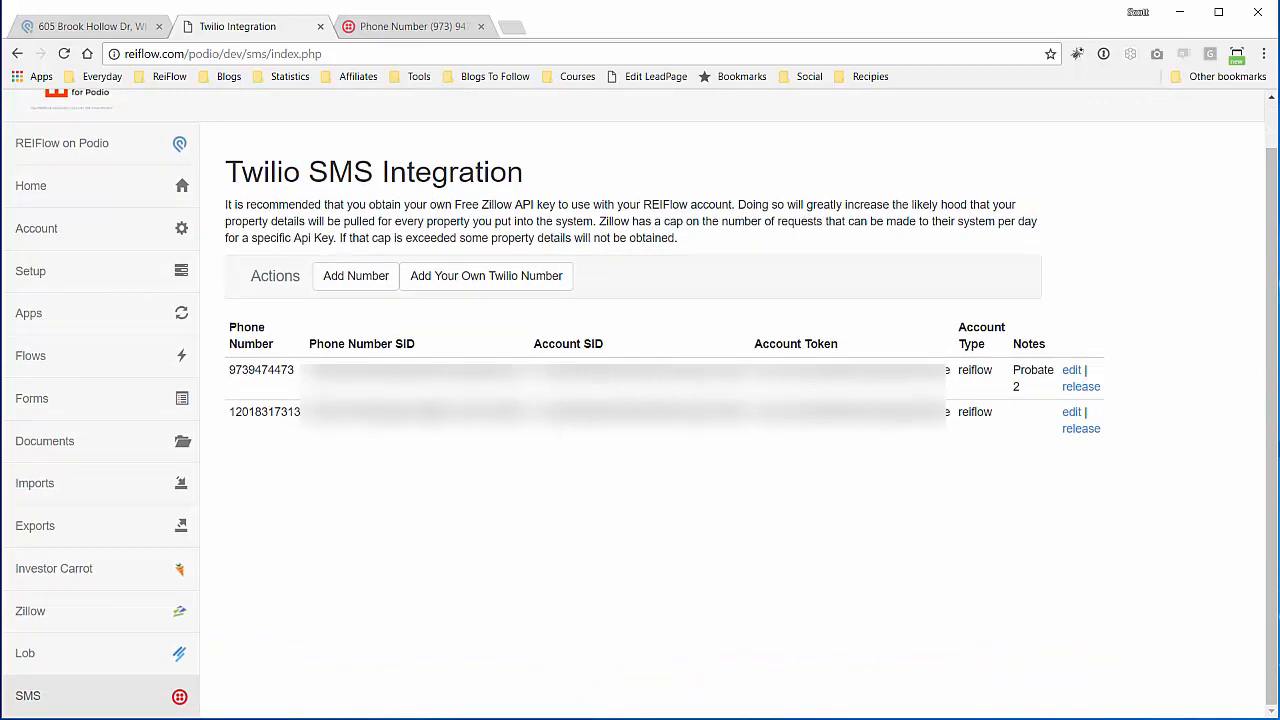
{"action": "scroll", "coordinate": [229, 423], "scroll_direction": "up", "scroll_amount": 1}
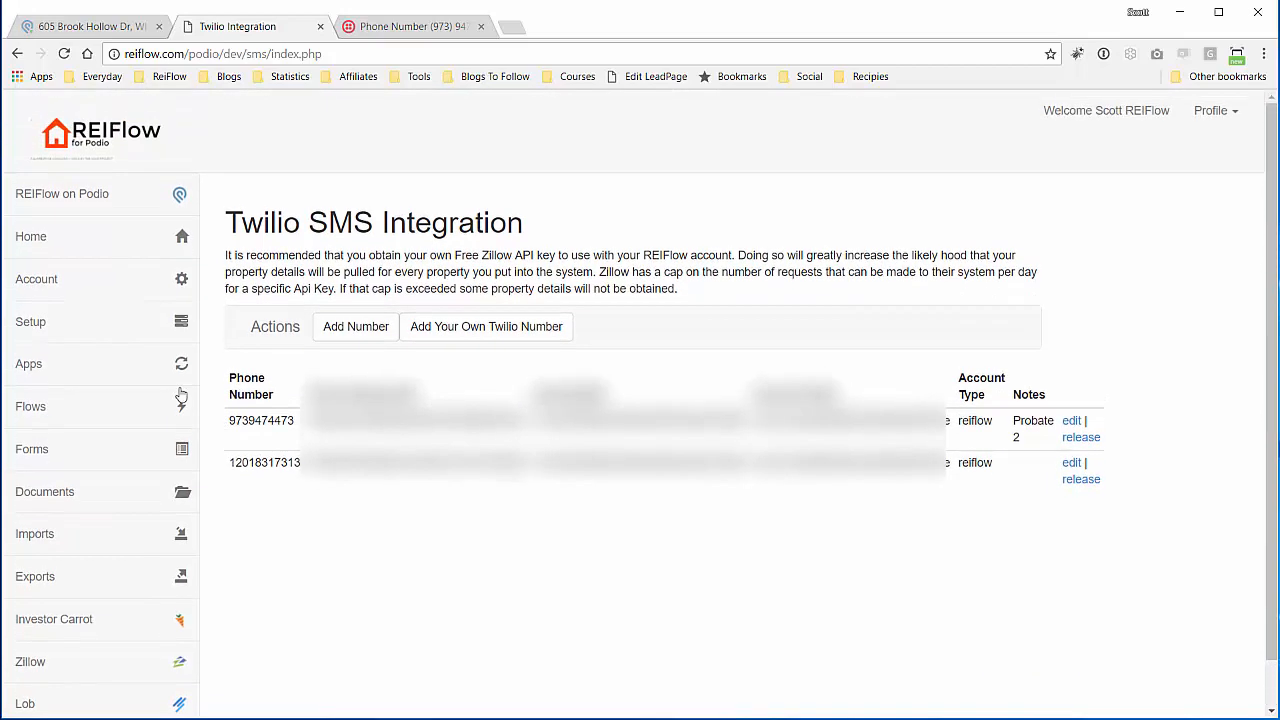
{"action": "left_click", "coordinate": [36, 408]}
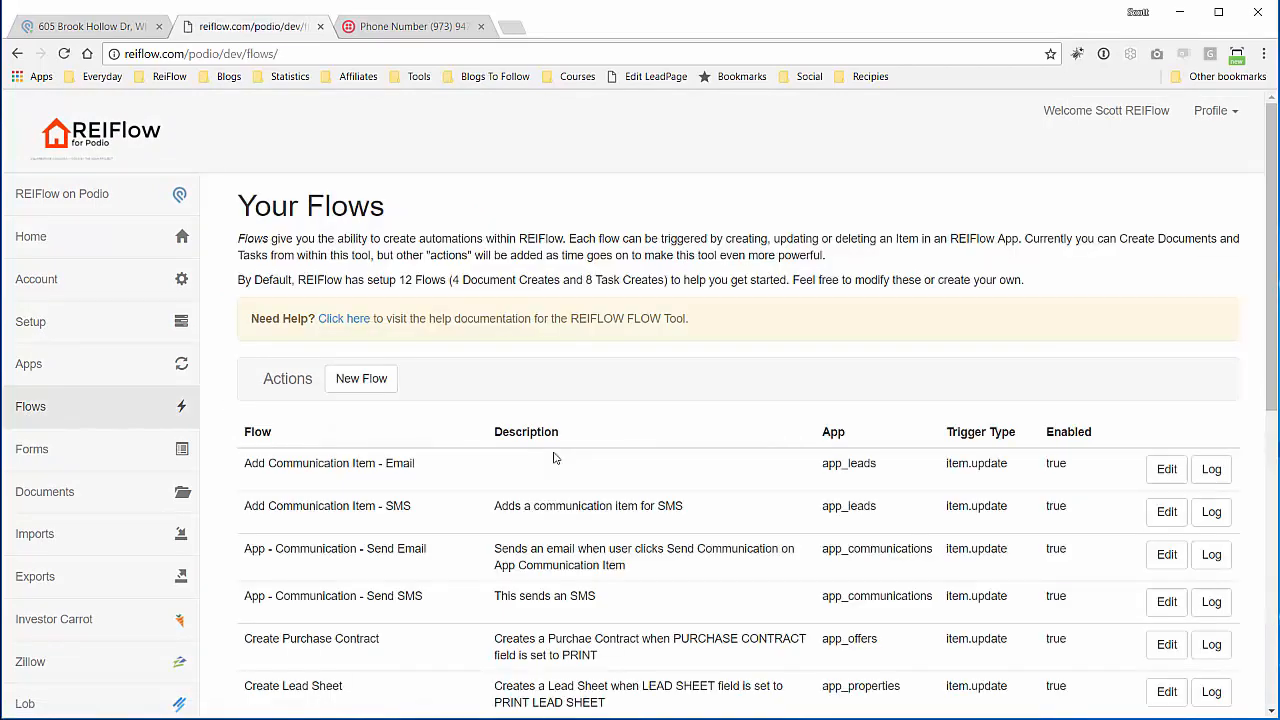
{"action": "scroll", "coordinate": [600, 415], "scroll_direction": "down", "scroll_amount": 2}
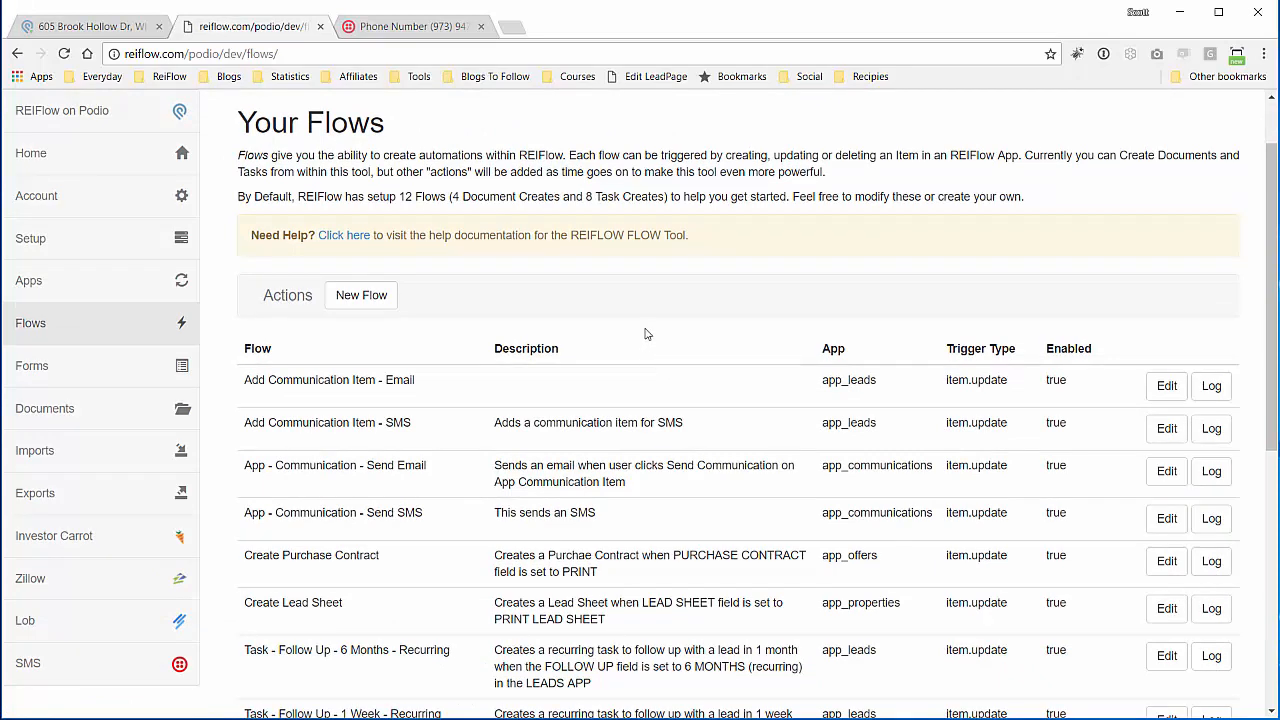
{"action": "left_click", "coordinate": [365, 295]}
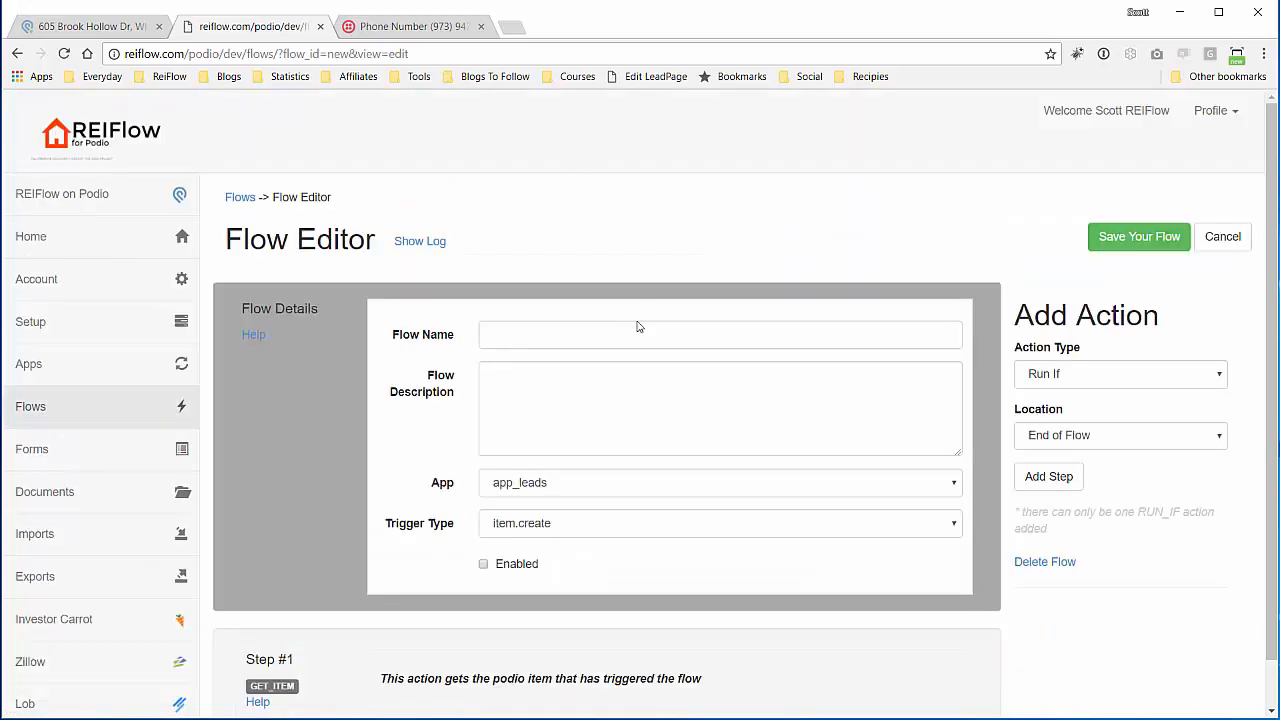
Add a Send SMS (Twilio) action step at the end of the new flow.
{"action": "scroll", "coordinate": [1018, 420], "scroll_direction": "down", "scroll_amount": 1}
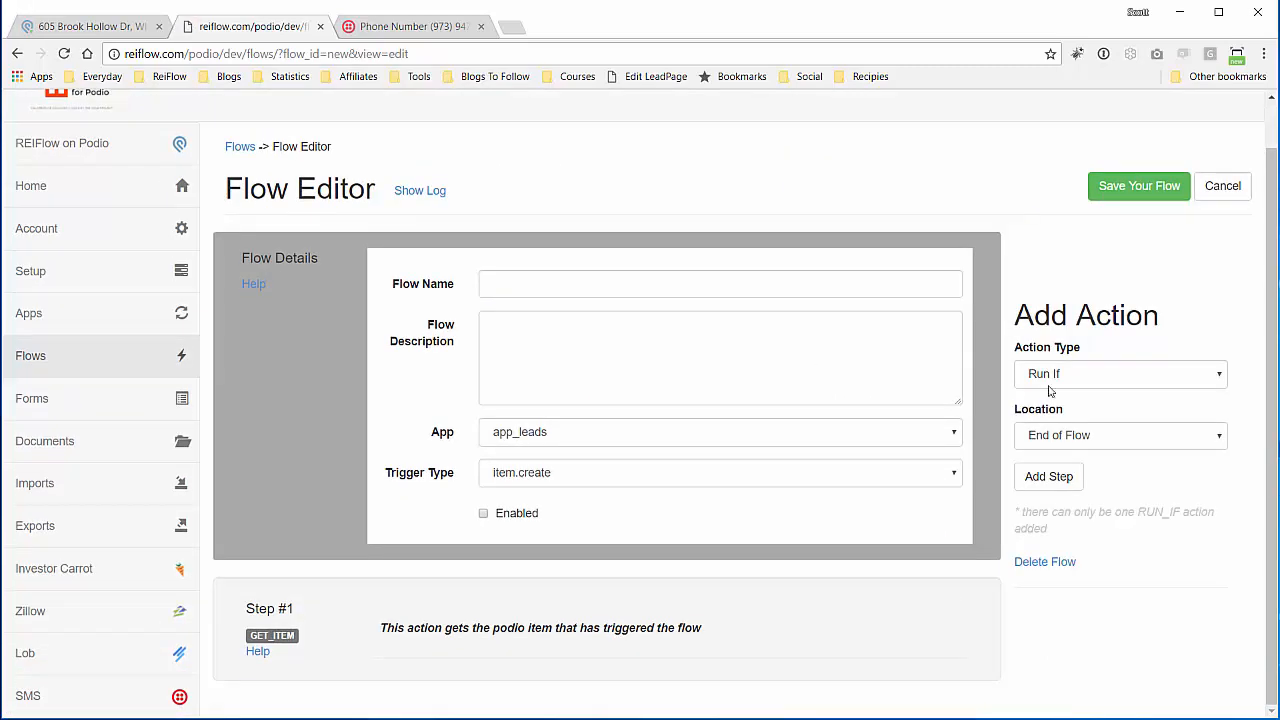
{"action": "left_click", "coordinate": [1050, 378]}
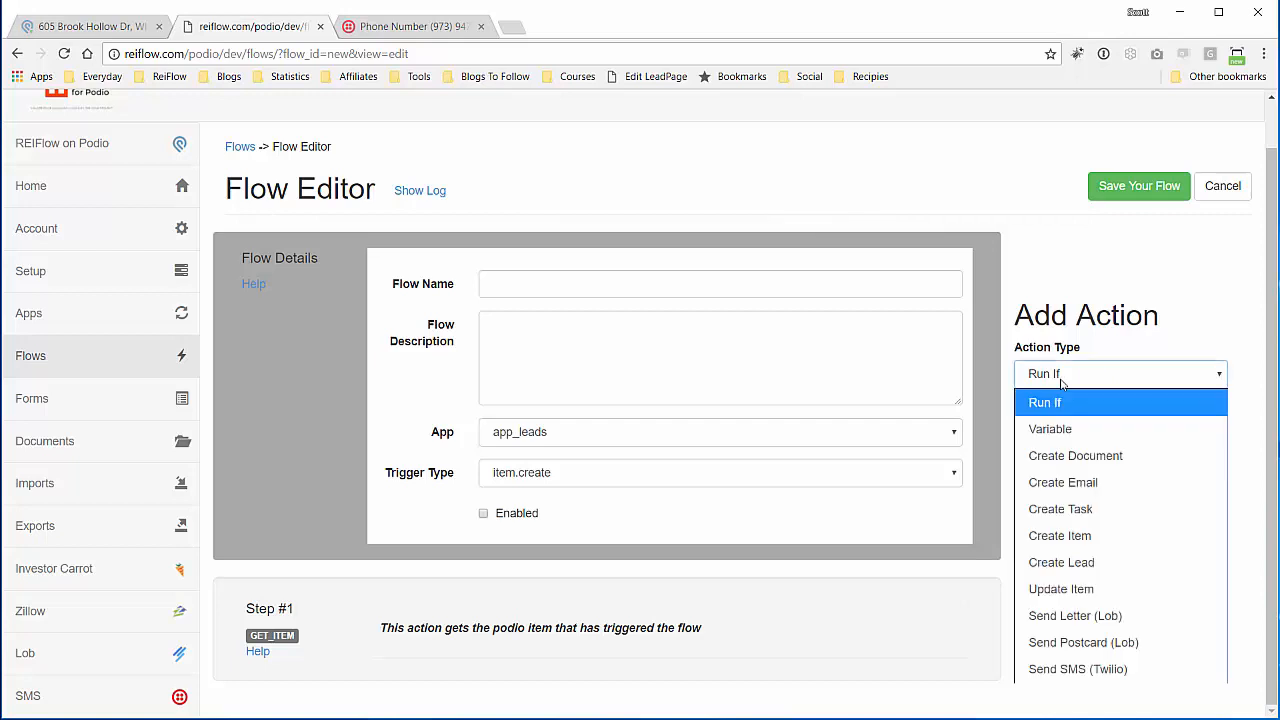
{"action": "left_click", "coordinate": [1065, 669]}
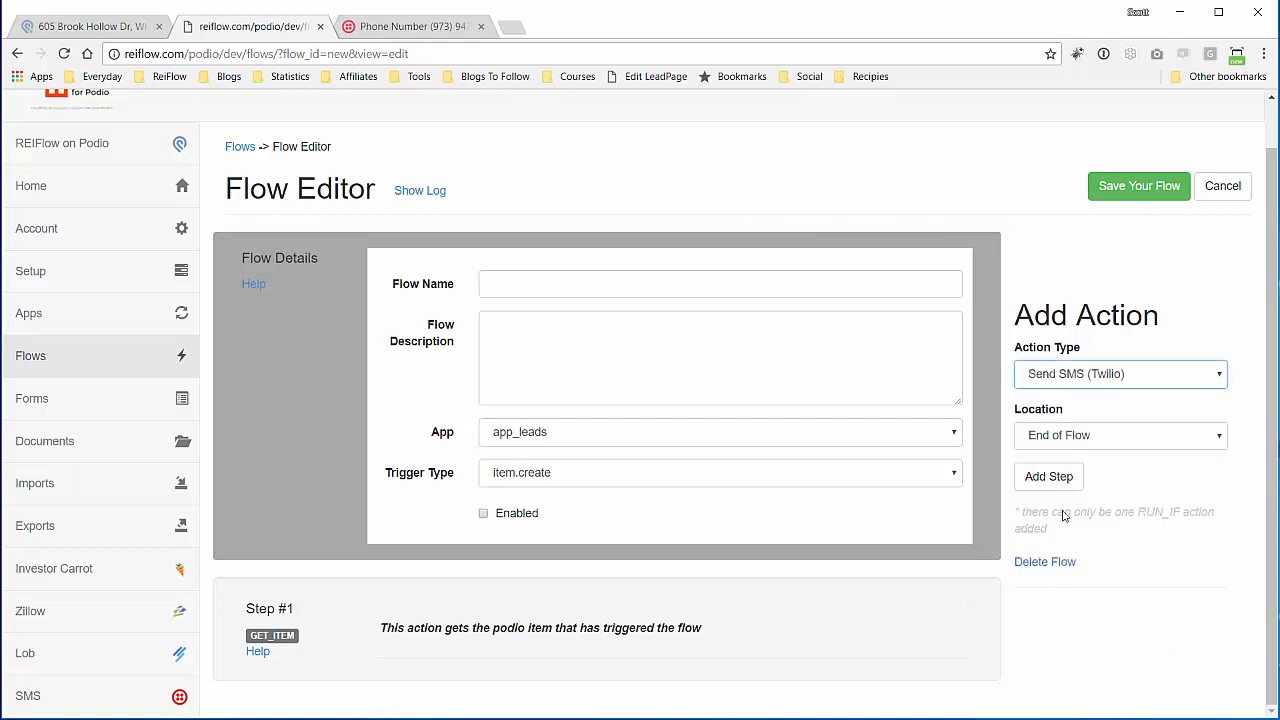
{"action": "left_click", "coordinate": [1048, 476]}
Check which sending numbers can be chosen in the flow's new SMS step.
{"action": "scroll", "coordinate": [1010, 552], "scroll_direction": "down", "scroll_amount": 3}
{"action": "scroll", "coordinate": [1008, 548], "scroll_direction": "down", "scroll_amount": 2}
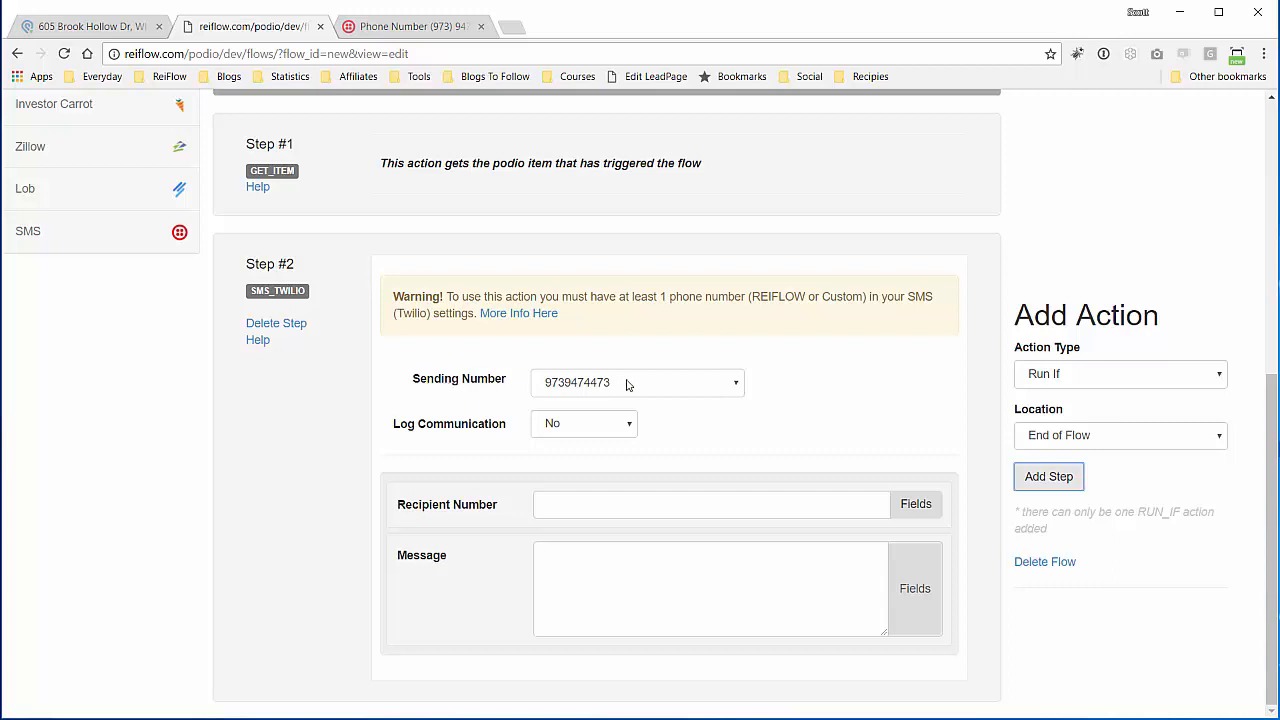
{"action": "left_click", "coordinate": [731, 387]}
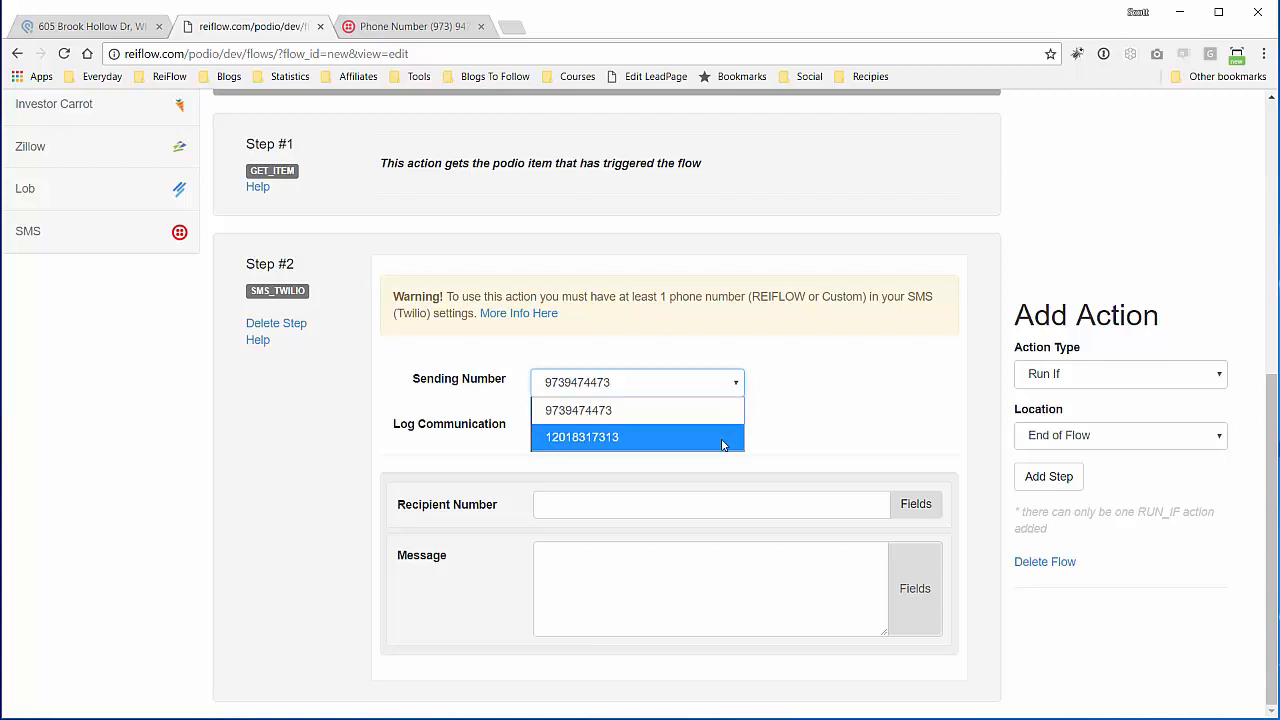
{"action": "left_click", "coordinate": [781, 412]}
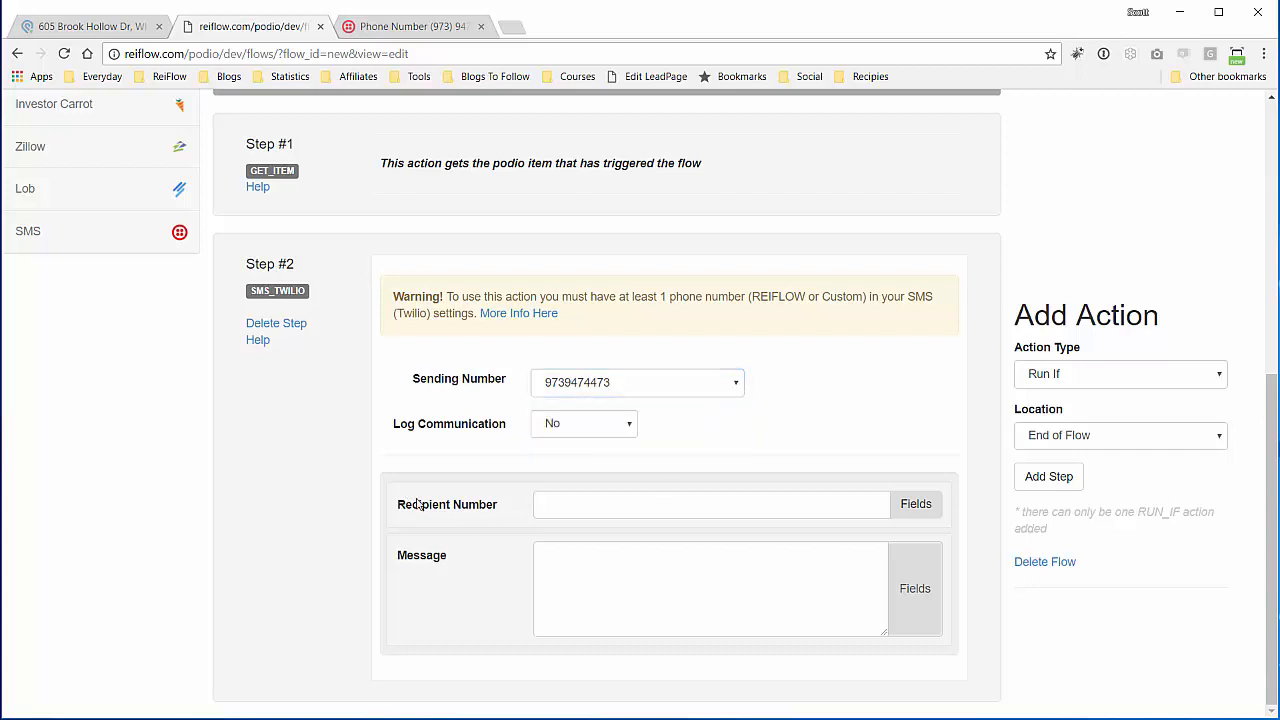
Set the SMS step's recipient number to the Phone field of the Contacts app.
{"action": "left_click", "coordinate": [608, 505]}
{"action": "left_click", "coordinate": [912, 504]}
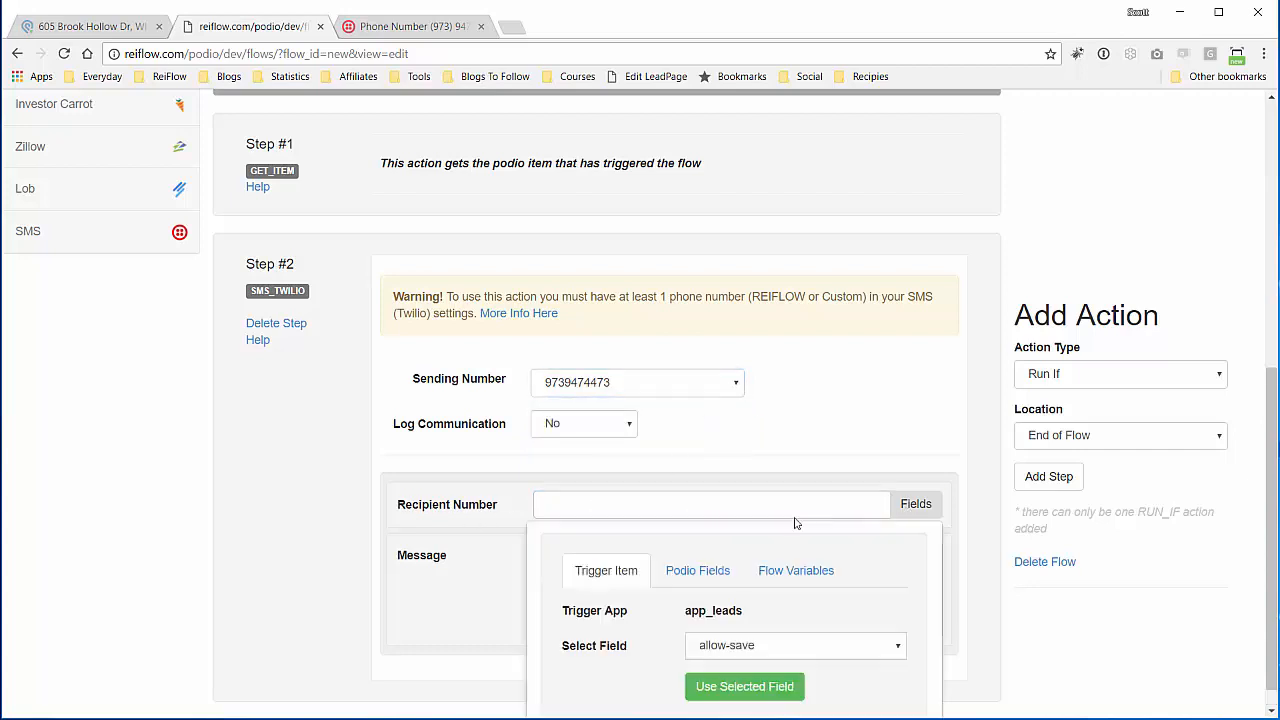
{"action": "scroll", "coordinate": [734, 546], "scroll_direction": "down", "scroll_amount": 1}
{"action": "left_click", "coordinate": [730, 546]}
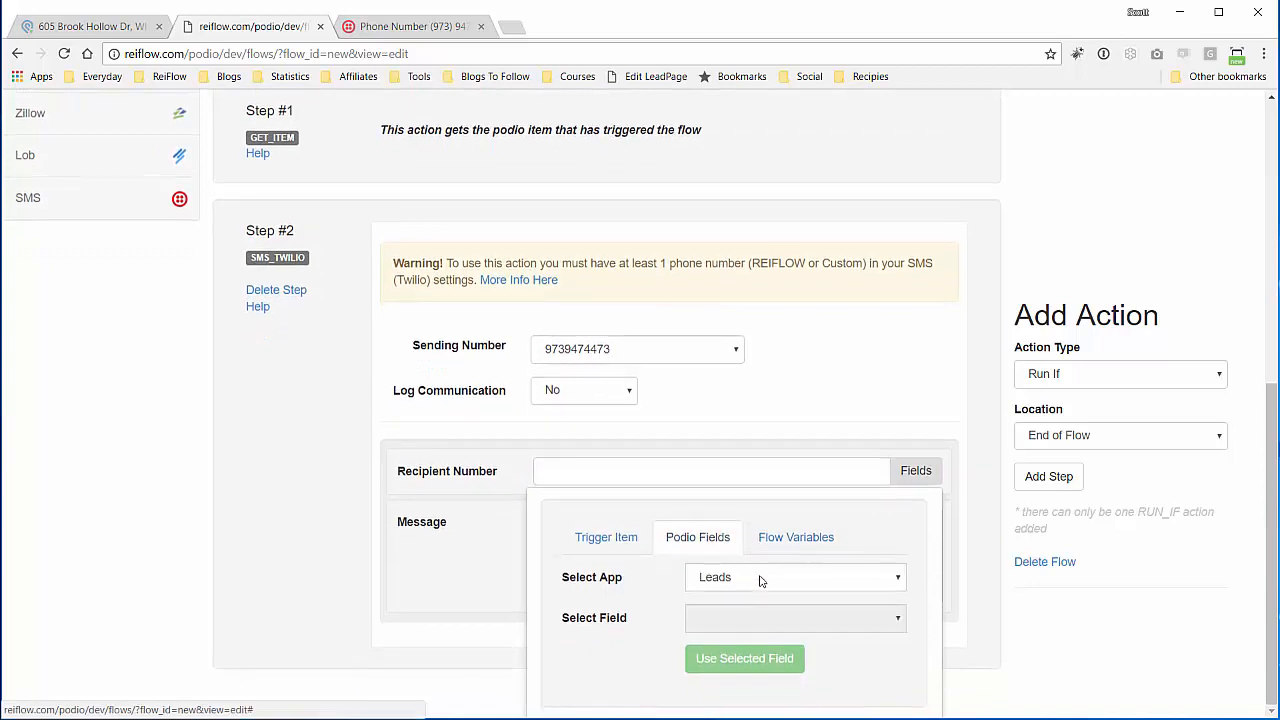
{"action": "left_click", "coordinate": [757, 580]}
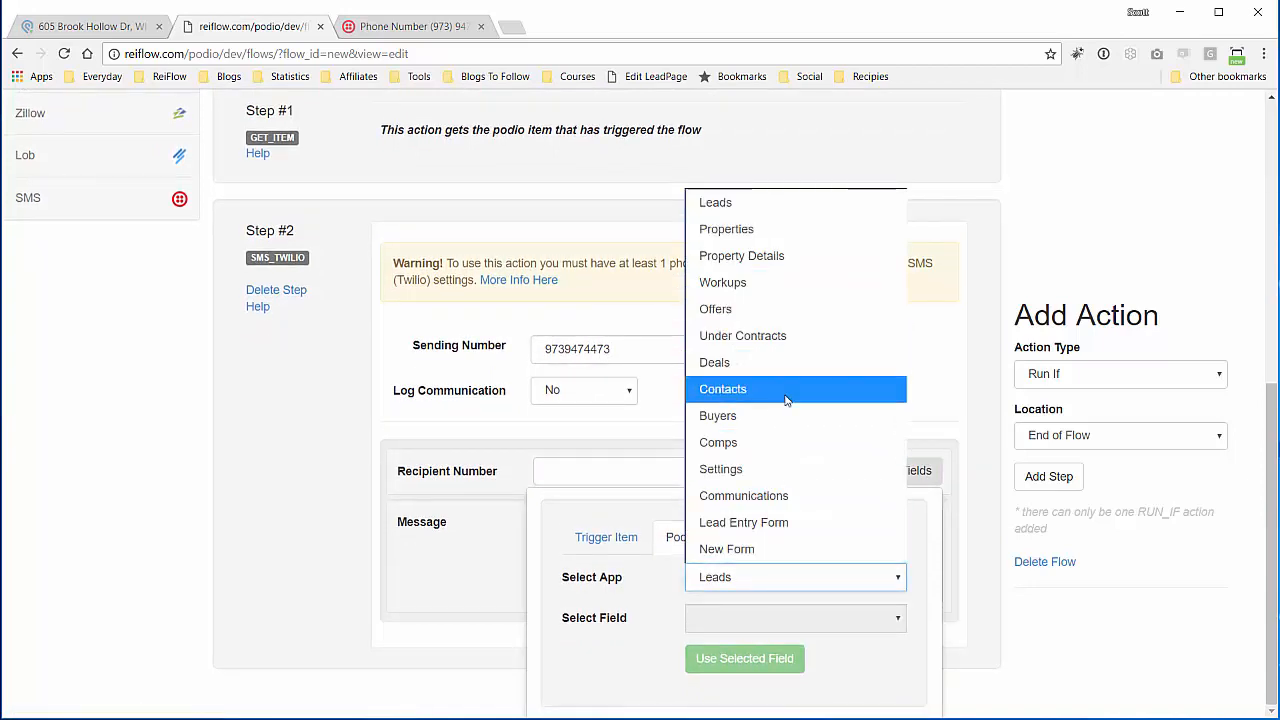
{"action": "left_click", "coordinate": [786, 390]}
{"action": "left_click", "coordinate": [765, 617]}
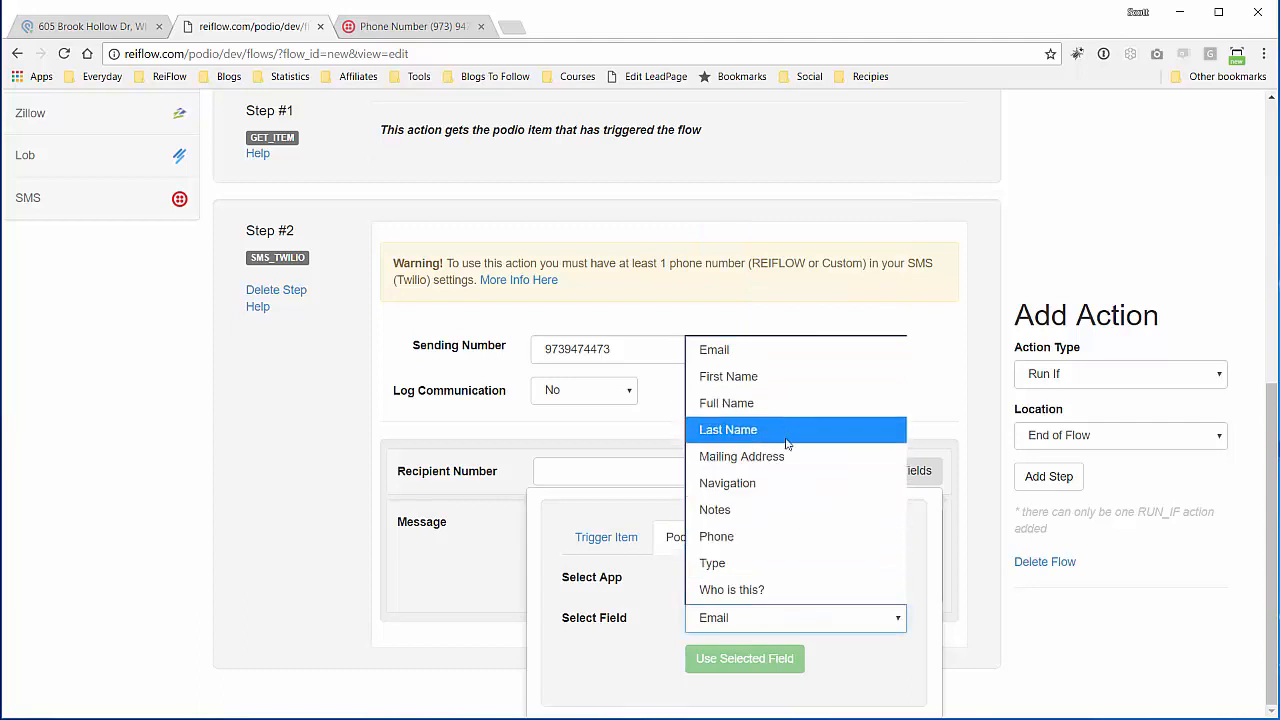
{"action": "left_click", "coordinate": [773, 536]}
{"action": "left_click", "coordinate": [797, 657]}
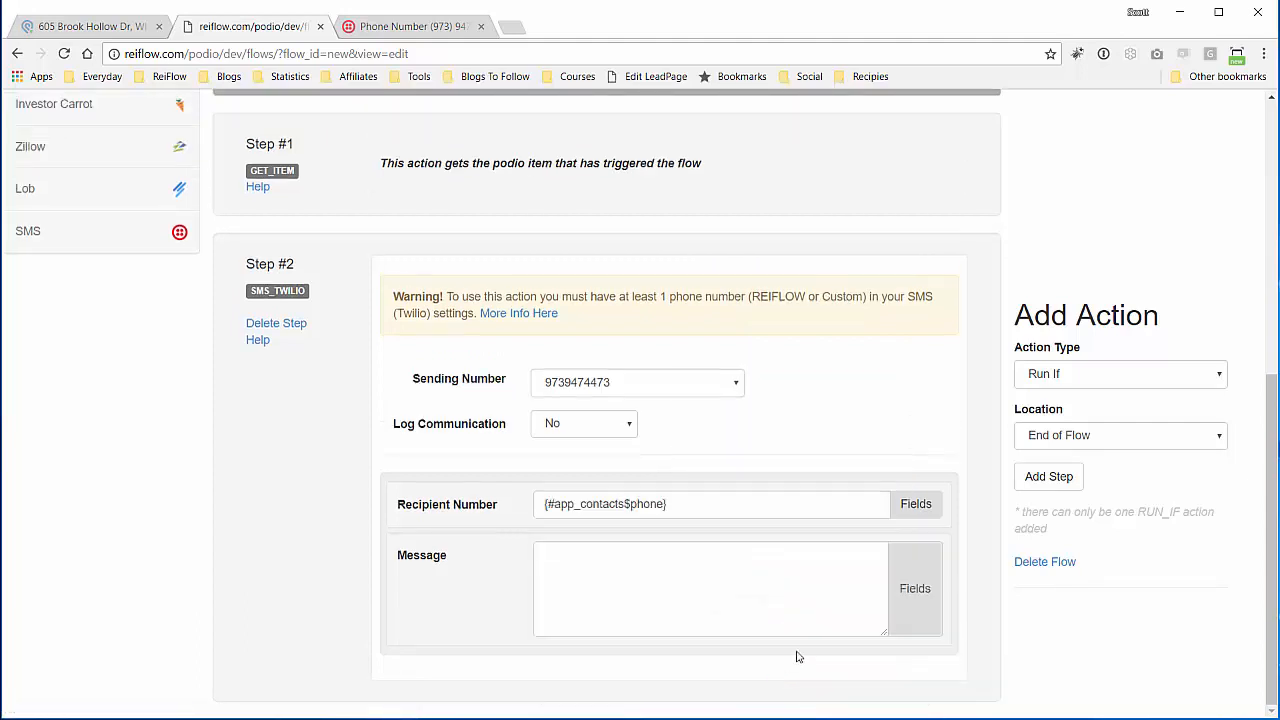
Cancel editing the new flow without saving it and return to the list of flows.
{"action": "left_click", "coordinate": [626, 576]}
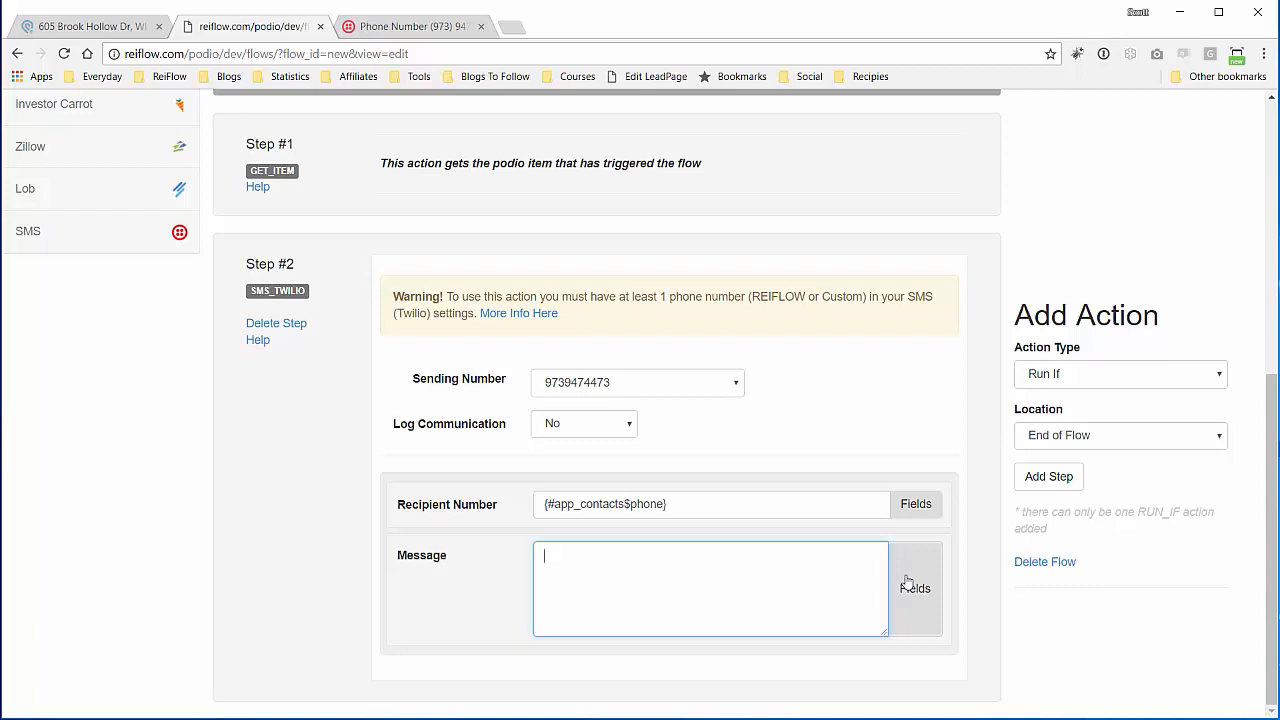
{"action": "scroll", "coordinate": [997, 457], "scroll_direction": "up", "scroll_amount": 2}
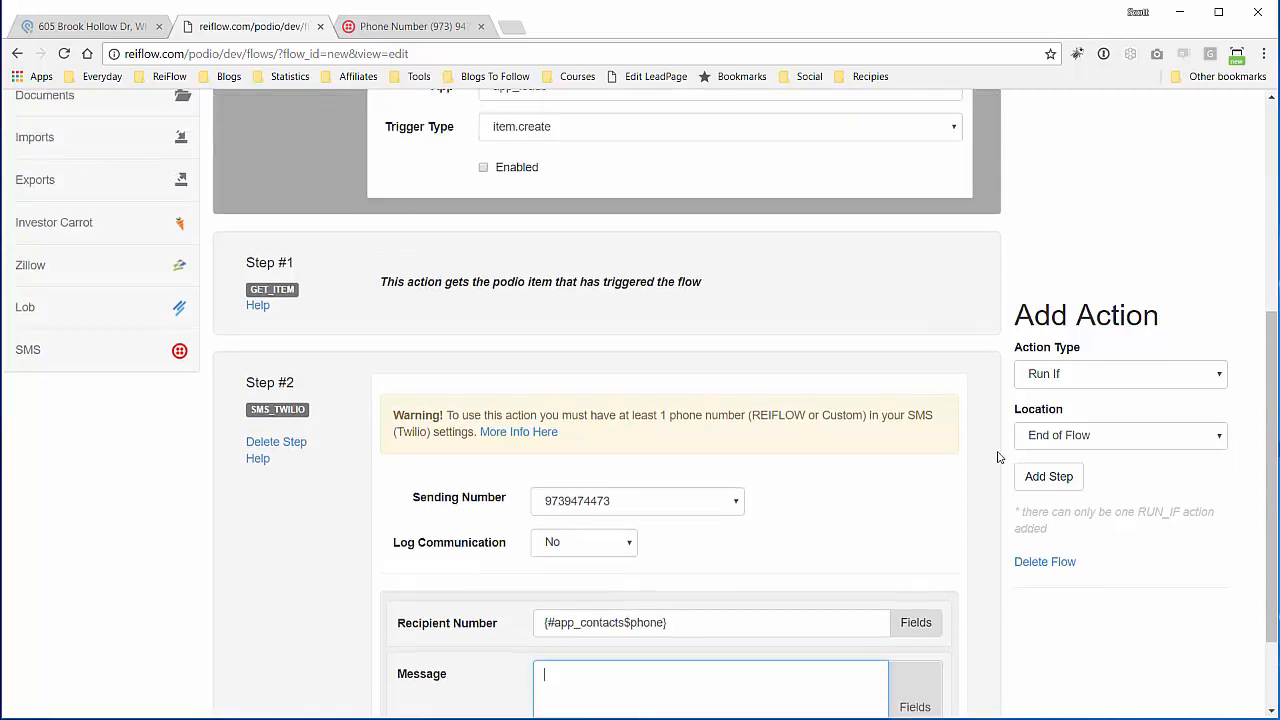
{"action": "scroll", "coordinate": [997, 457], "scroll_direction": "up", "scroll_amount": 3}
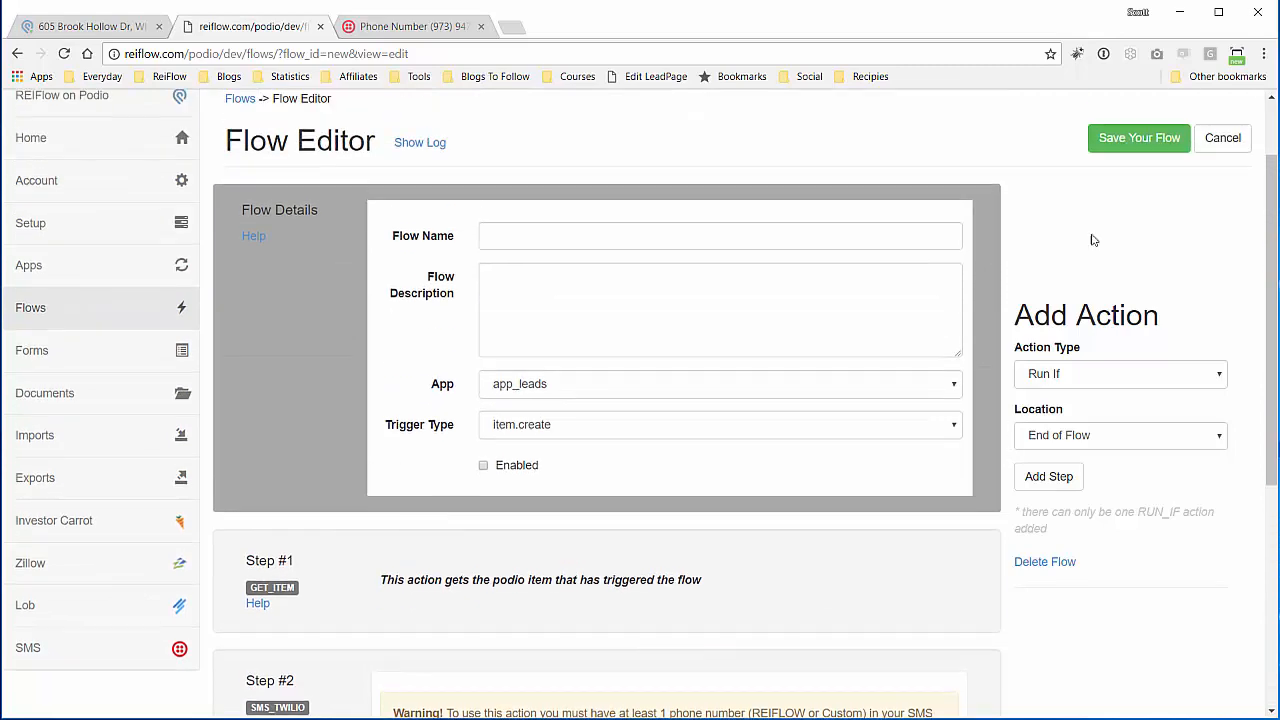
{"action": "left_click", "coordinate": [1223, 137]}
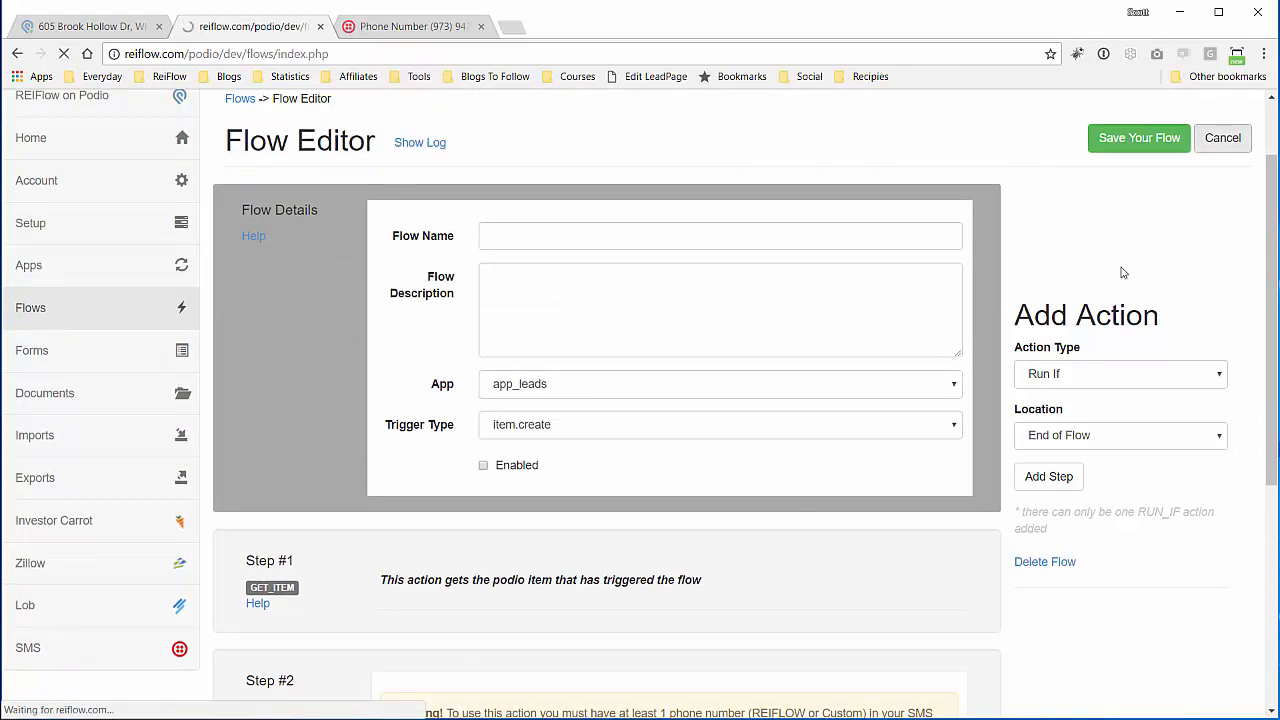
Switch to the lead in Podio and review its contact, Communicate and Communications fields.
{"action": "scroll", "coordinate": [670, 382], "scroll_direction": "down", "scroll_amount": 3}
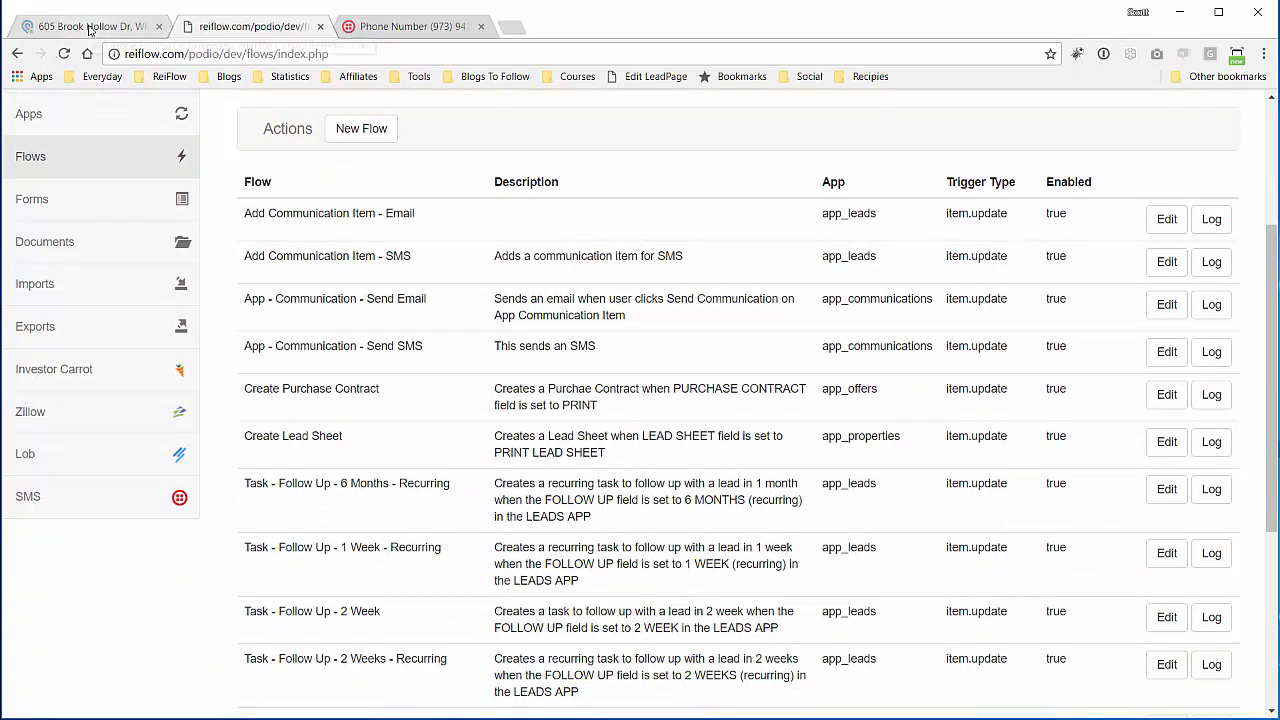
{"action": "left_click", "coordinate": [90, 27]}
{"action": "scroll", "coordinate": [538, 408], "scroll_direction": "down", "scroll_amount": 1}
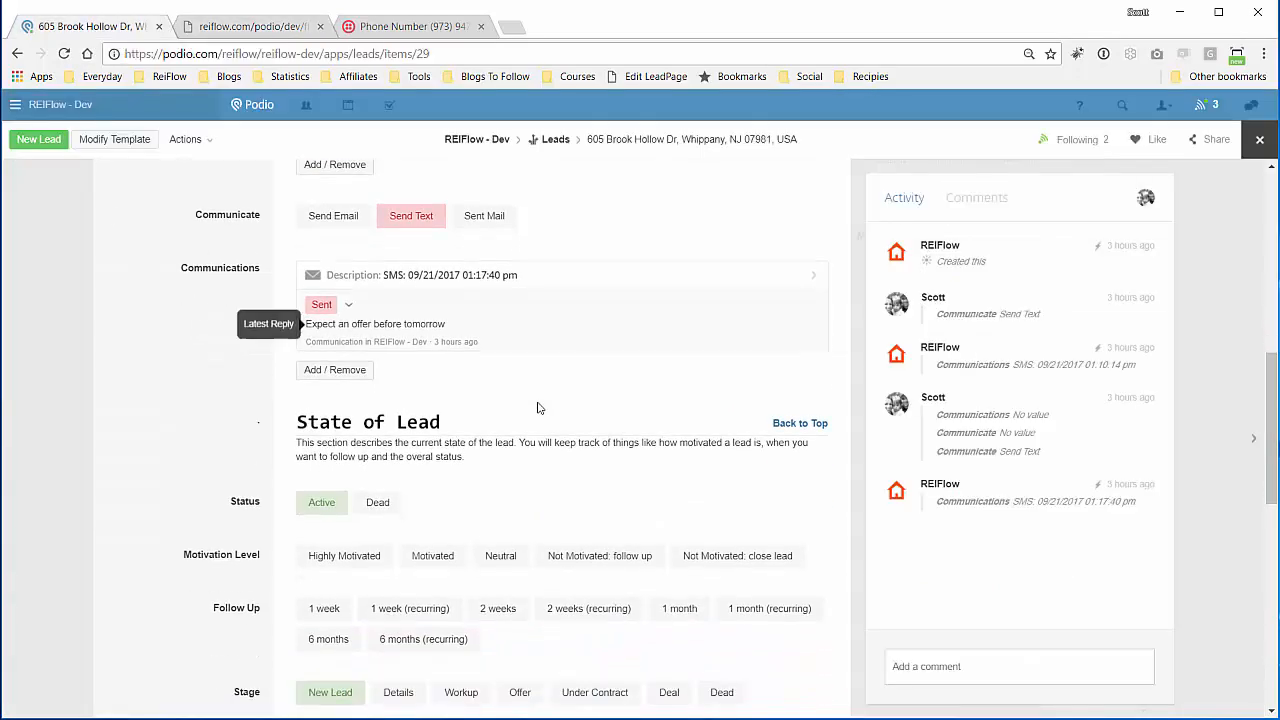
{"action": "scroll", "coordinate": [540, 408], "scroll_direction": "up", "scroll_amount": 2}
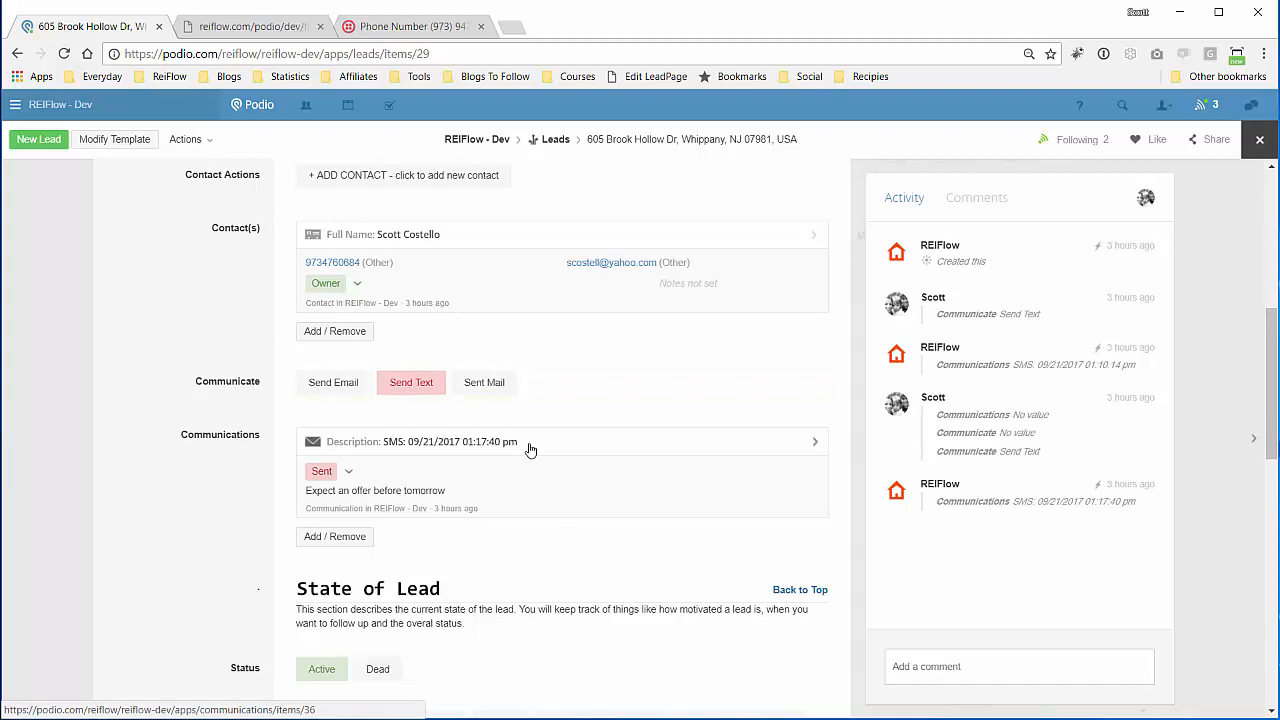
Open the Add Communication Item - SMS flow in REIFlow and examine its trigger, run condition and the app and fields of its create-item step.
{"action": "left_click", "coordinate": [288, 30]}
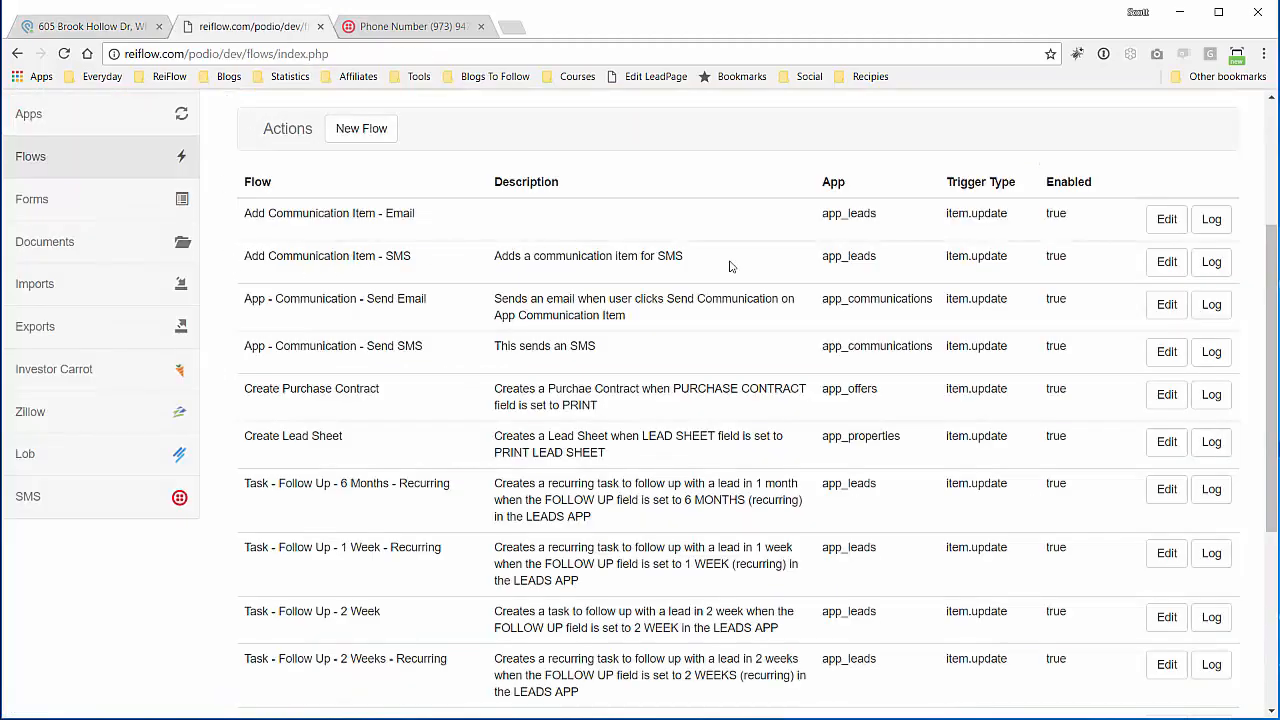
{"action": "left_click", "coordinate": [1163, 268]}
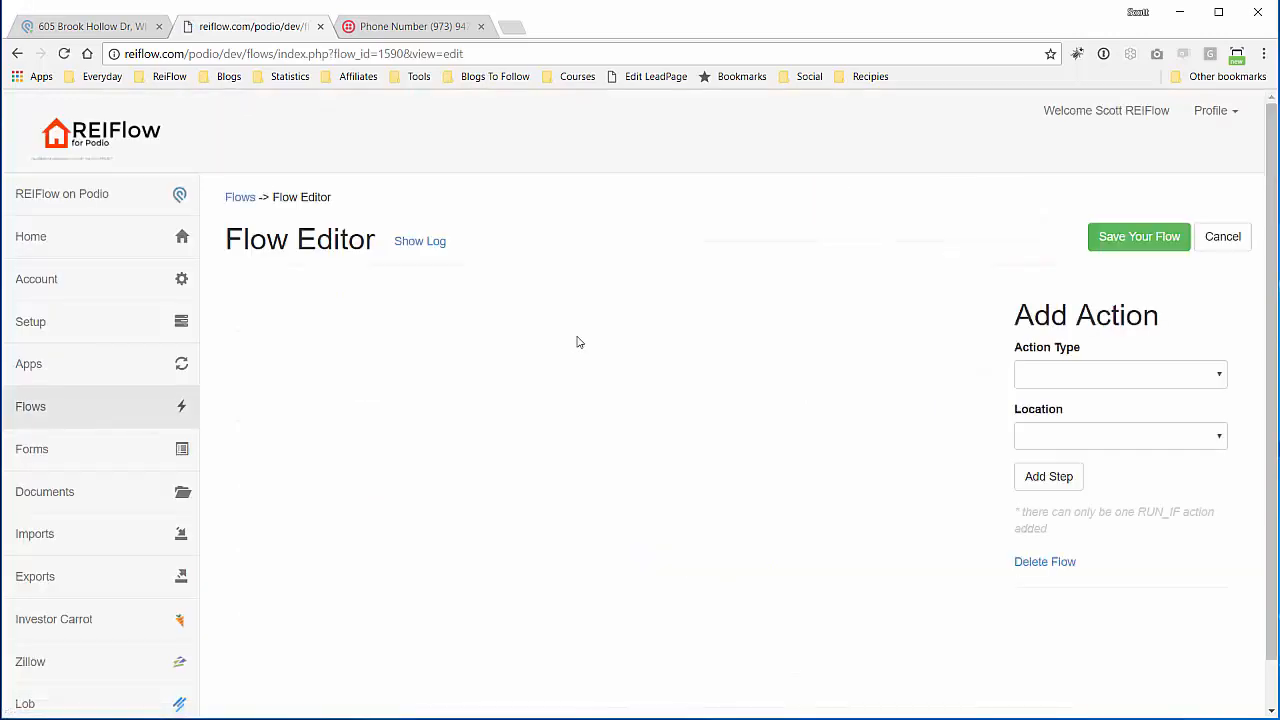
{"action": "scroll", "coordinate": [585, 365], "scroll_direction": "down", "scroll_amount": 3}
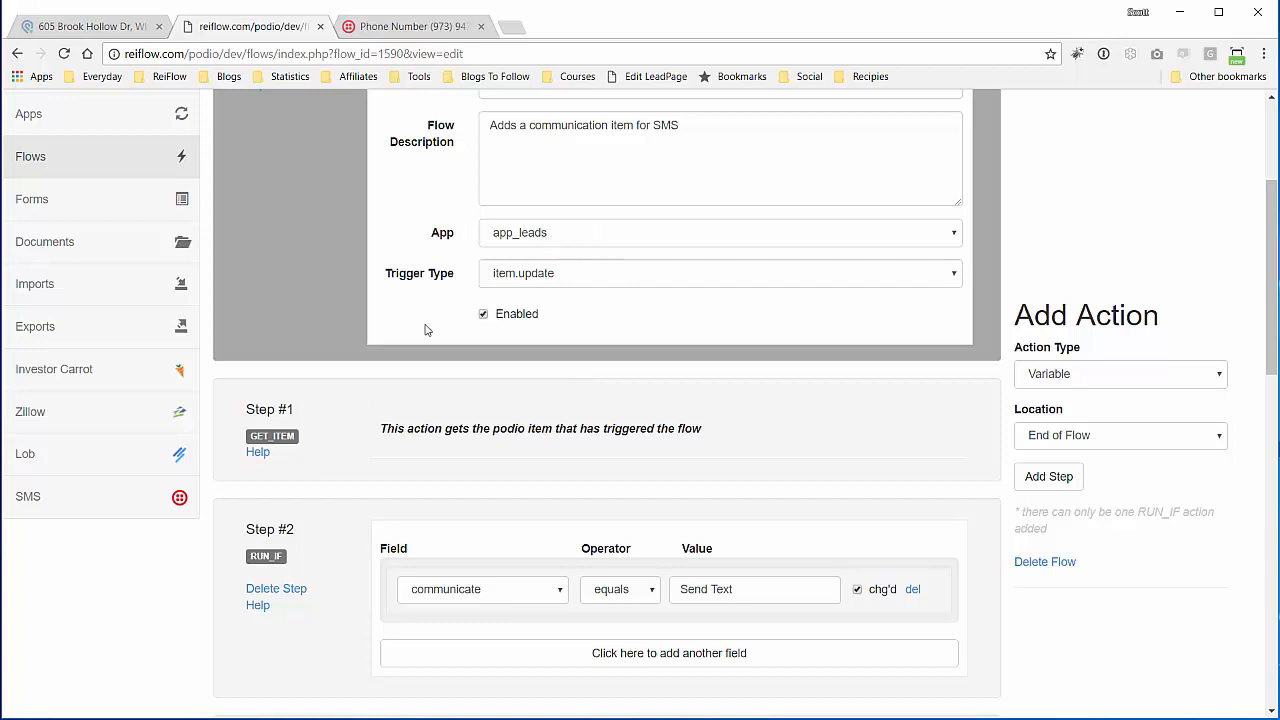
{"action": "scroll", "coordinate": [424, 330], "scroll_direction": "down", "scroll_amount": 3}
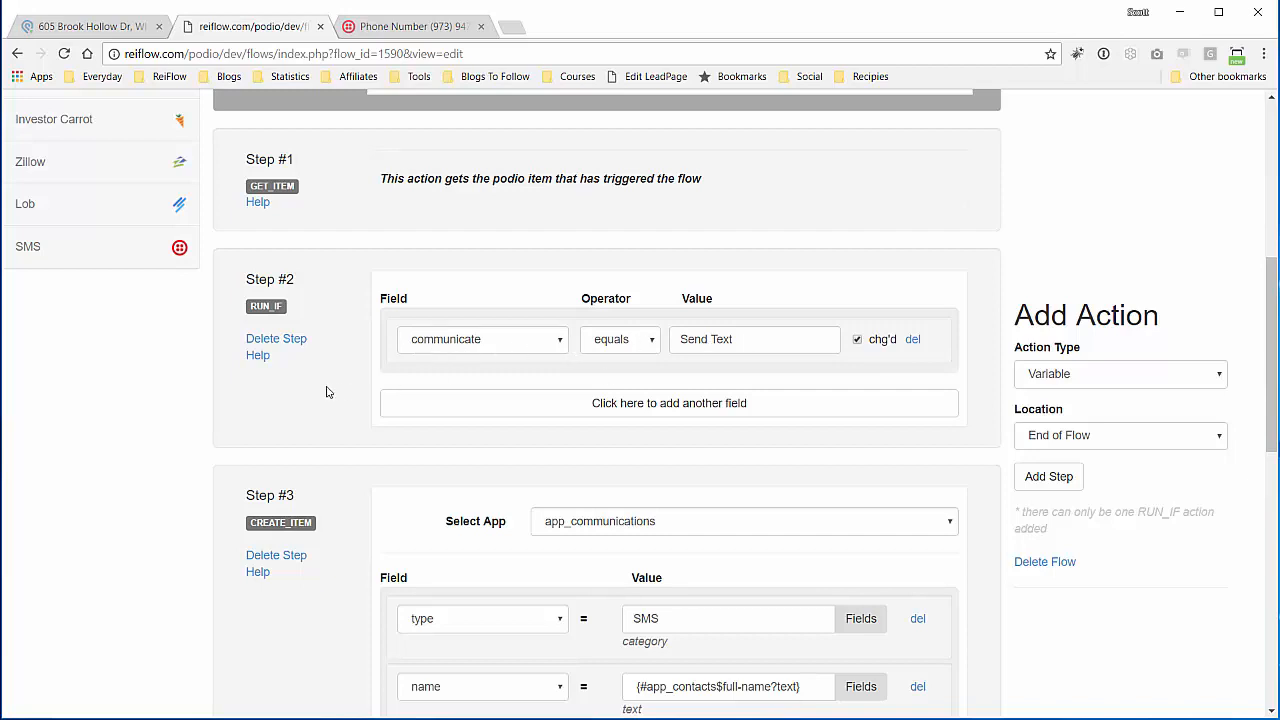
{"action": "scroll", "coordinate": [355, 394], "scroll_direction": "down", "scroll_amount": 2}
{"action": "scroll", "coordinate": [355, 394], "scroll_direction": "down", "scroll_amount": 2}
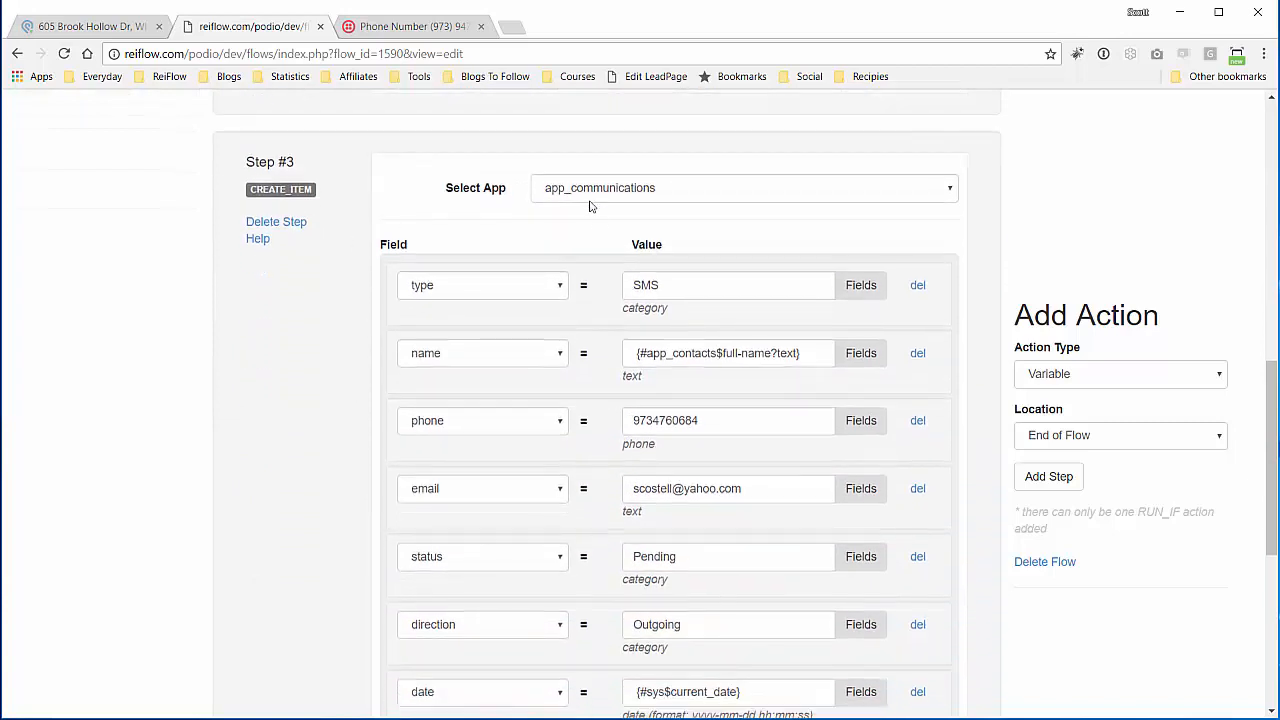
{"action": "scroll", "coordinate": [596, 262], "scroll_direction": "down", "scroll_amount": 1}
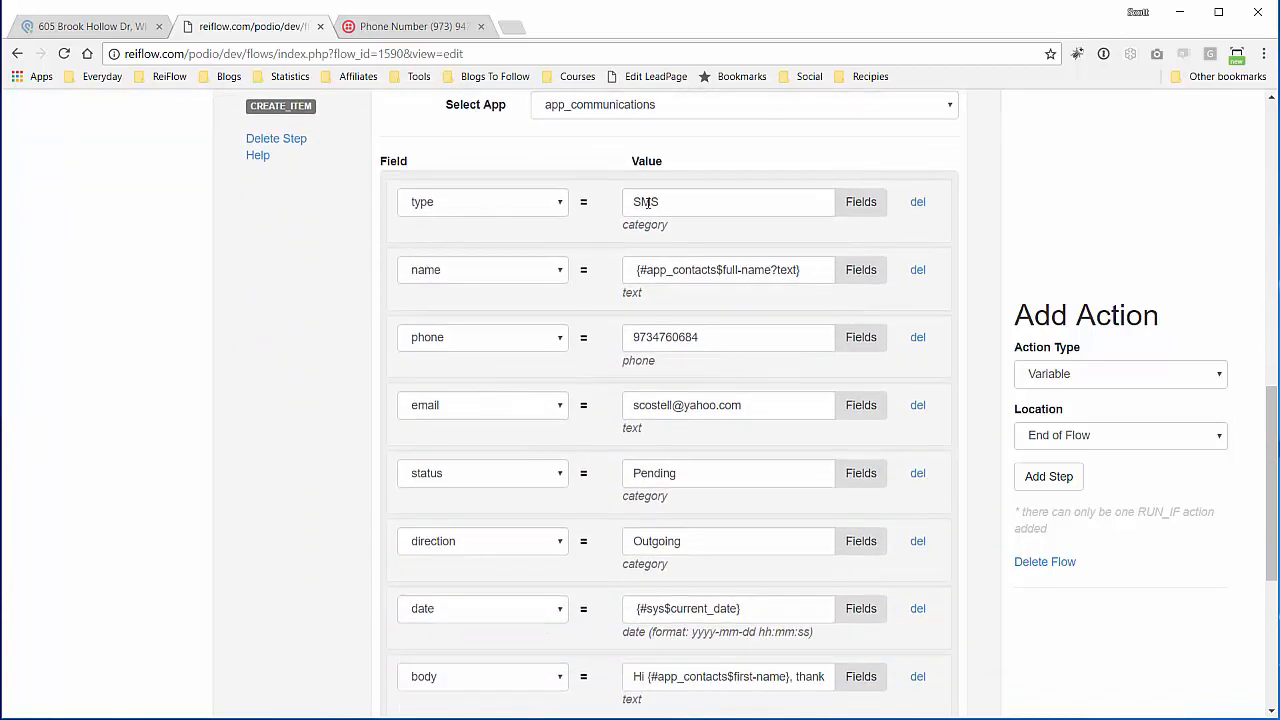
{"action": "scroll", "coordinate": [535, 215], "scroll_direction": "down", "scroll_amount": 1}
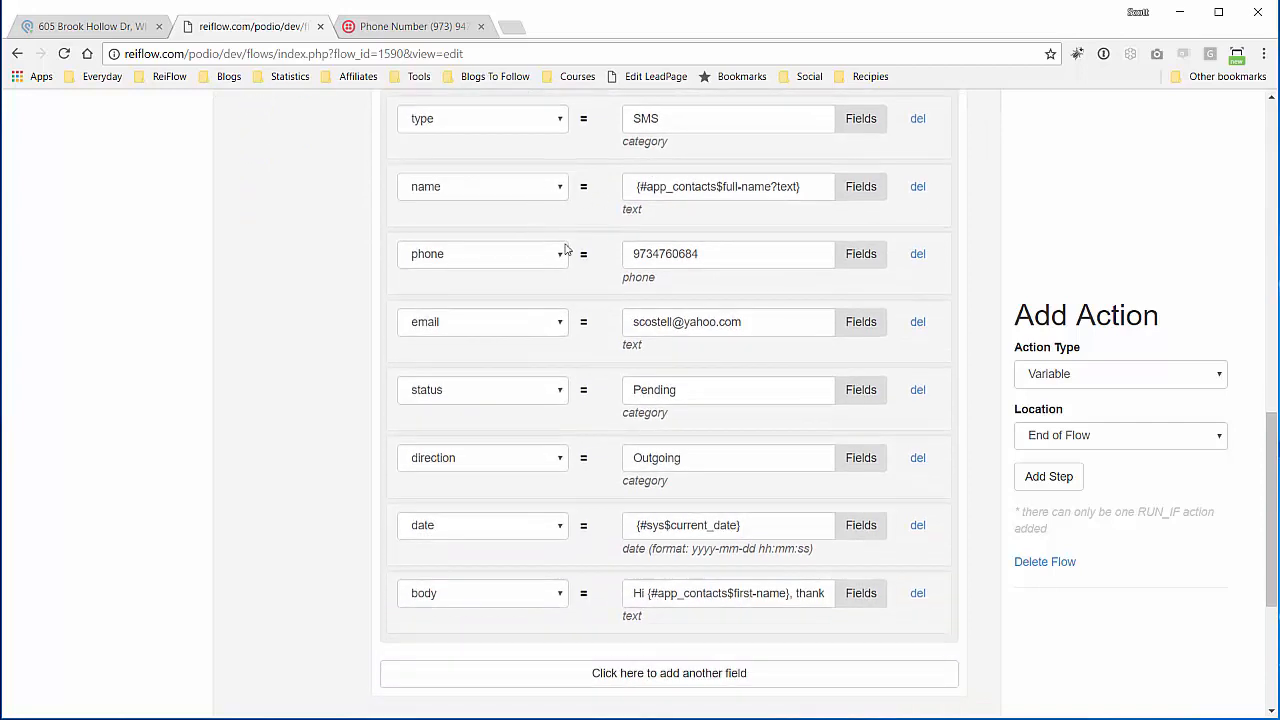
Examine the phone, email, status, direction and date values in the flow's create-item step.
{"action": "double_click", "coordinate": [676, 256]}
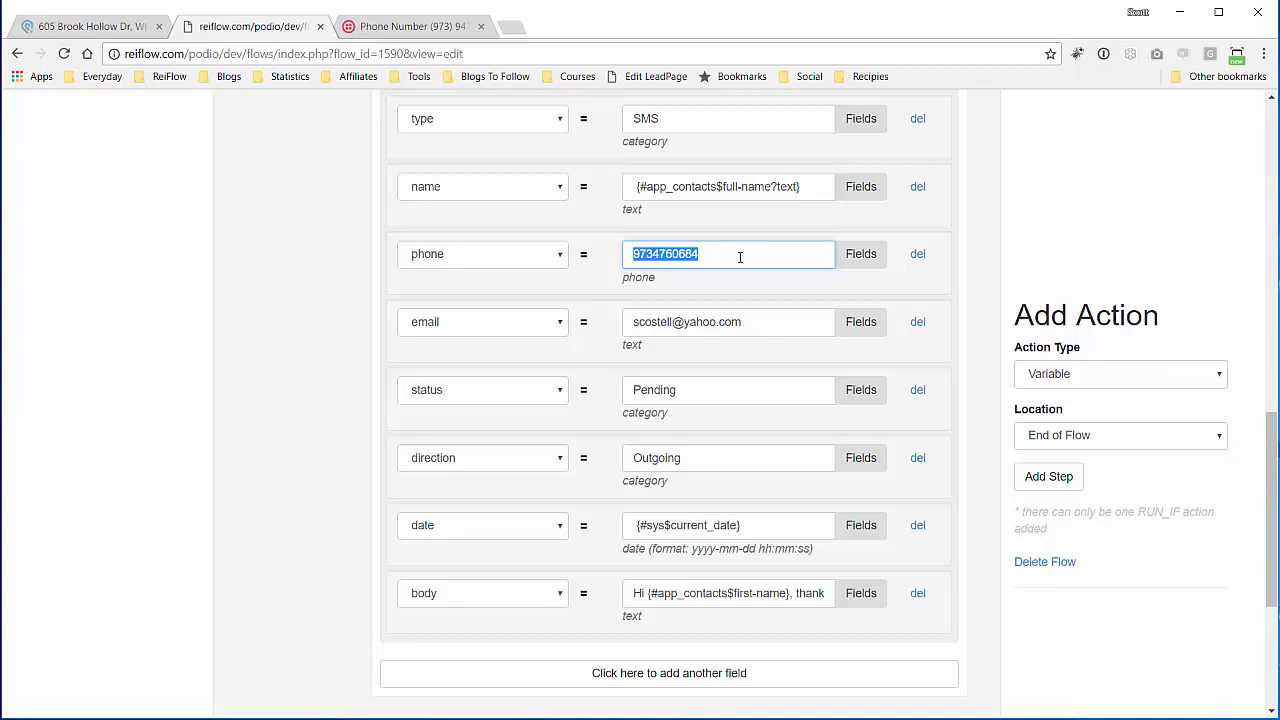
{"action": "left_click", "coordinate": [614, 292]}
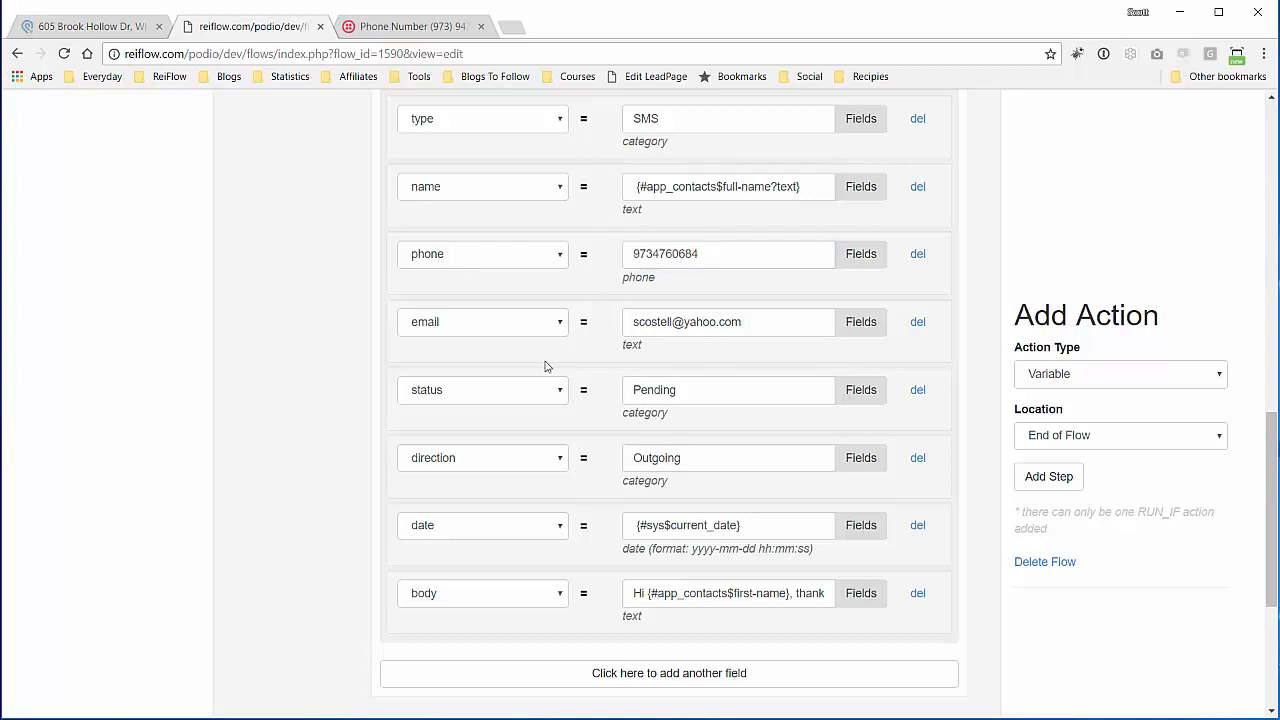
{"action": "scroll", "coordinate": [586, 371], "scroll_direction": "down", "scroll_amount": 1}
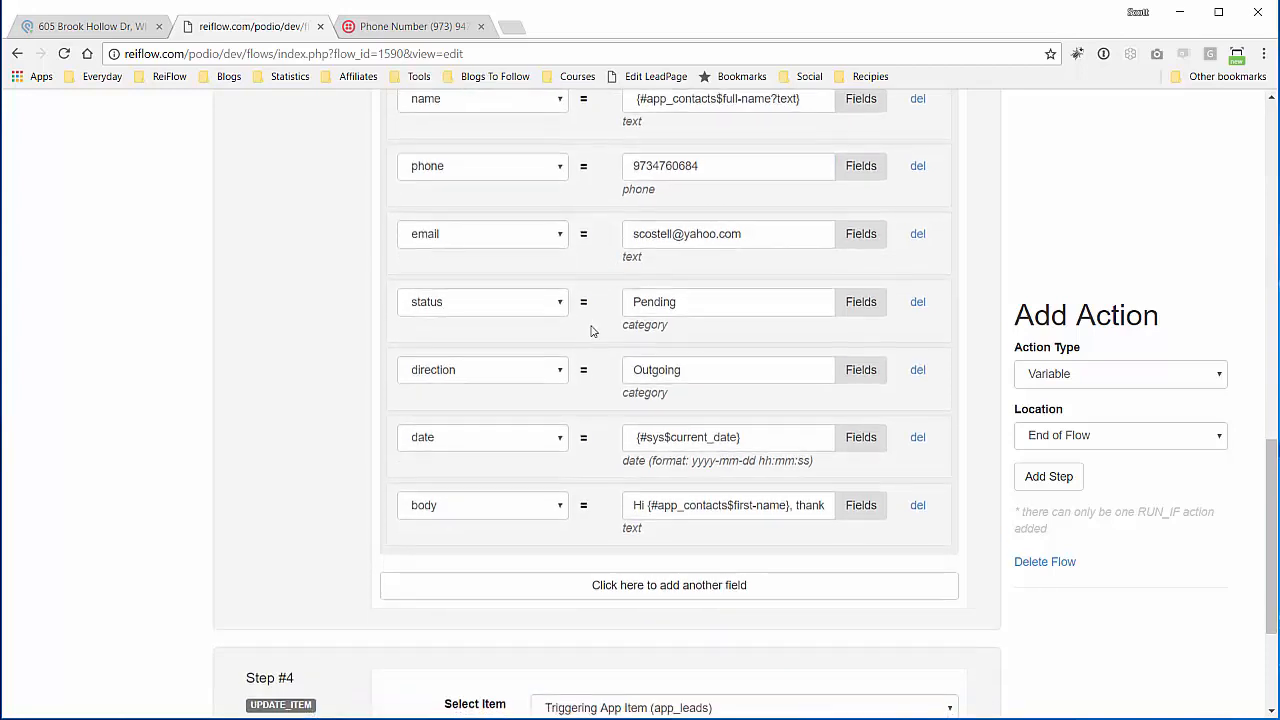
{"action": "scroll", "coordinate": [592, 318], "scroll_direction": "down", "scroll_amount": 1}
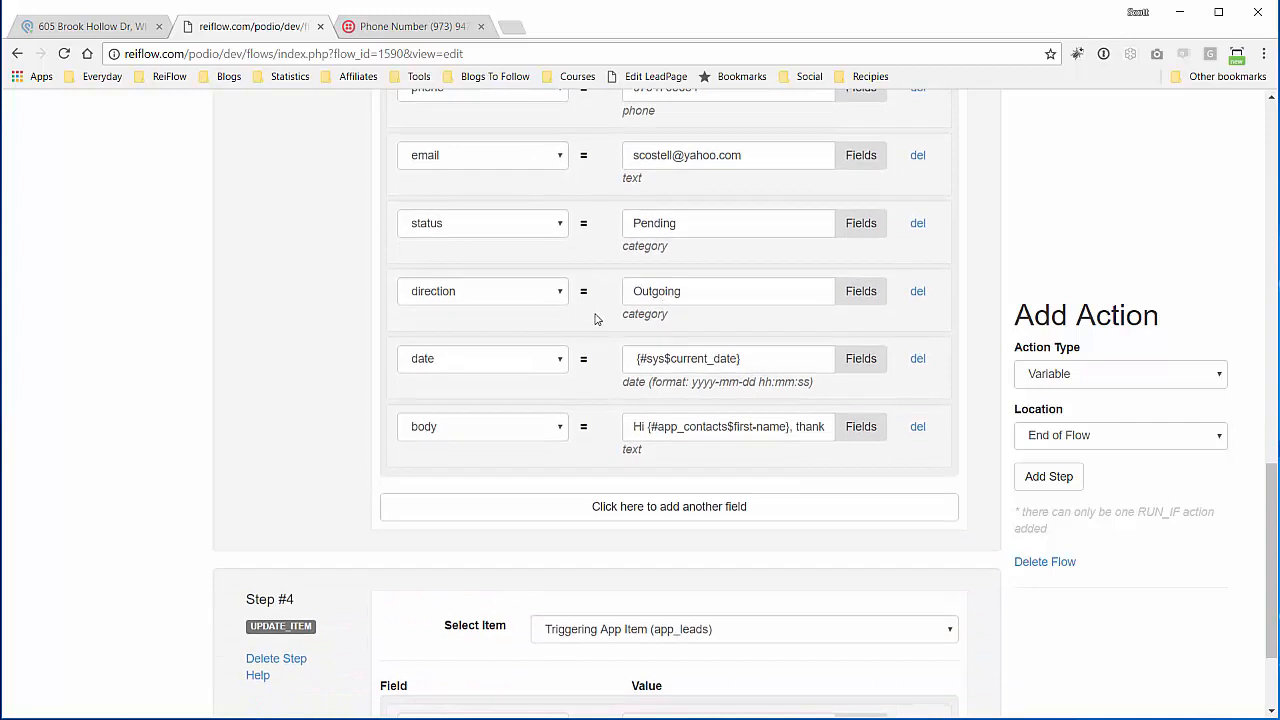
{"action": "scroll", "coordinate": [598, 316], "scroll_direction": "down", "scroll_amount": 1}
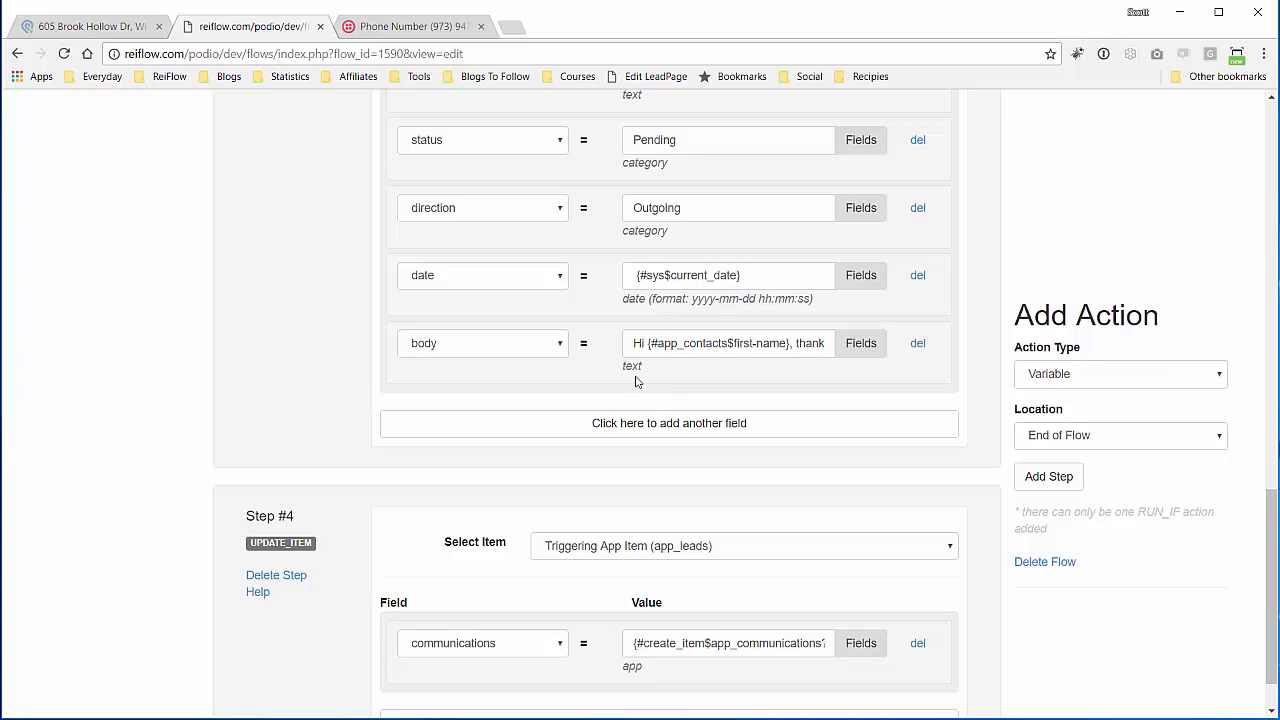
Examine the body text with its contact first-name token, and the update-item step for the triggering lead.
{"action": "left_click_drag", "start_coordinate": [634, 341], "coordinate": [868, 345]}
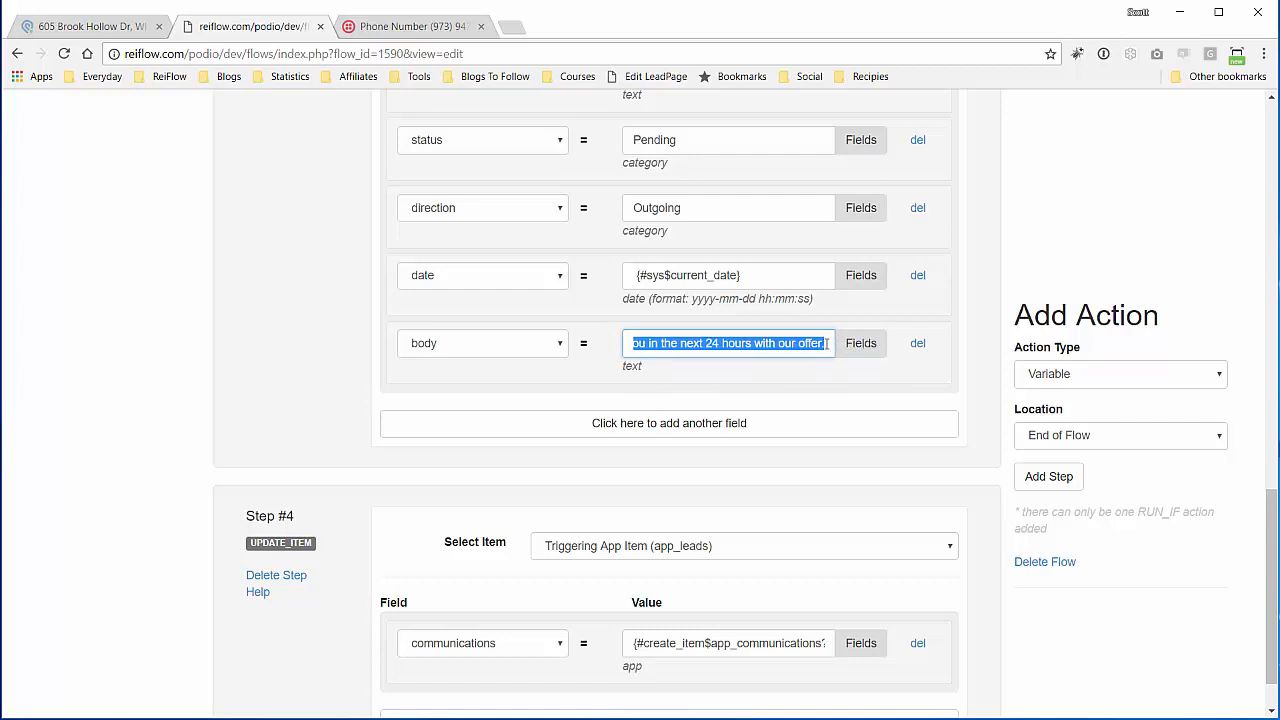
{"action": "left_click_drag", "start_coordinate": [828, 343], "coordinate": [792, 343]}
{"action": "left_click", "coordinate": [667, 348]}
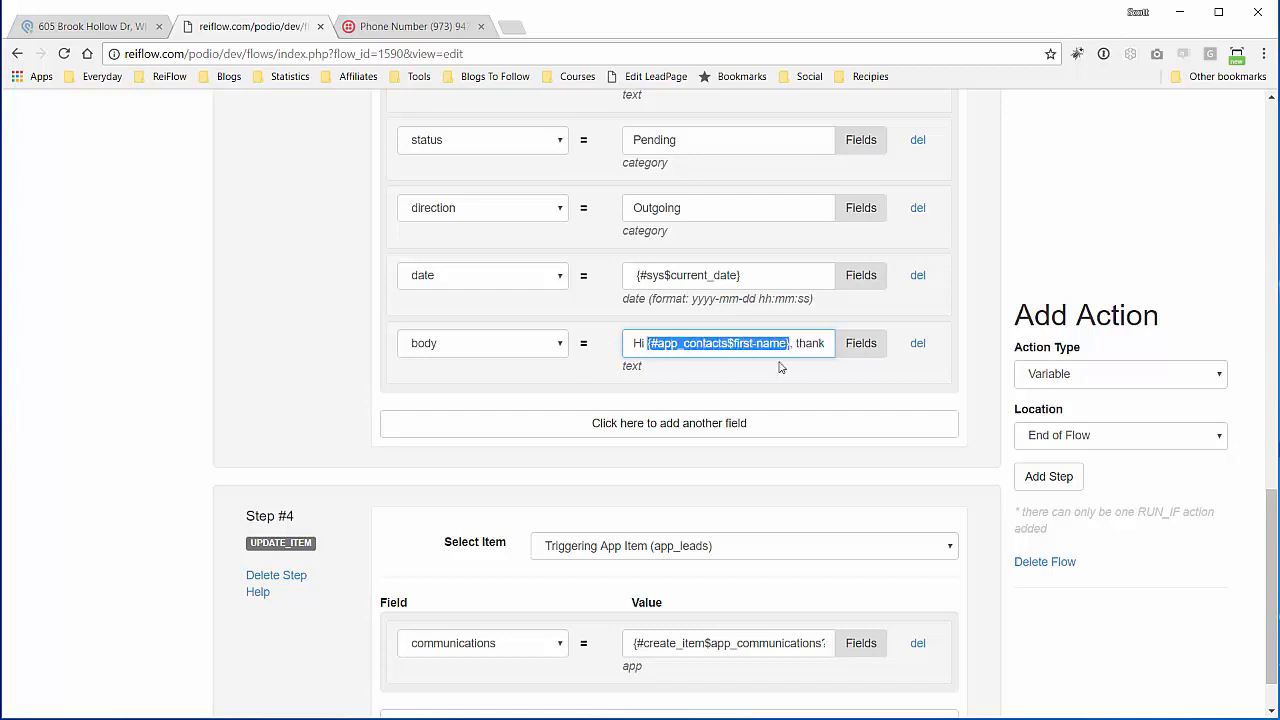
{"action": "left_click", "coordinate": [769, 375]}
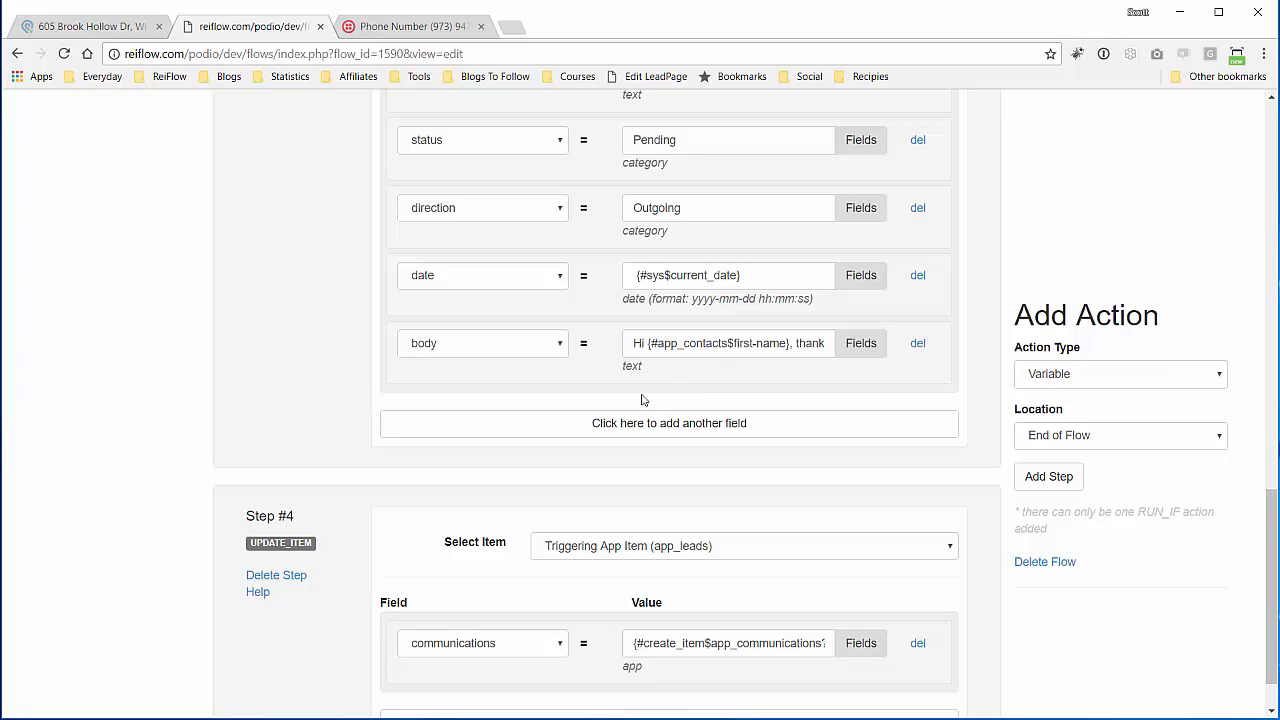
{"action": "scroll", "coordinate": [355, 400], "scroll_direction": "down", "scroll_amount": 2}
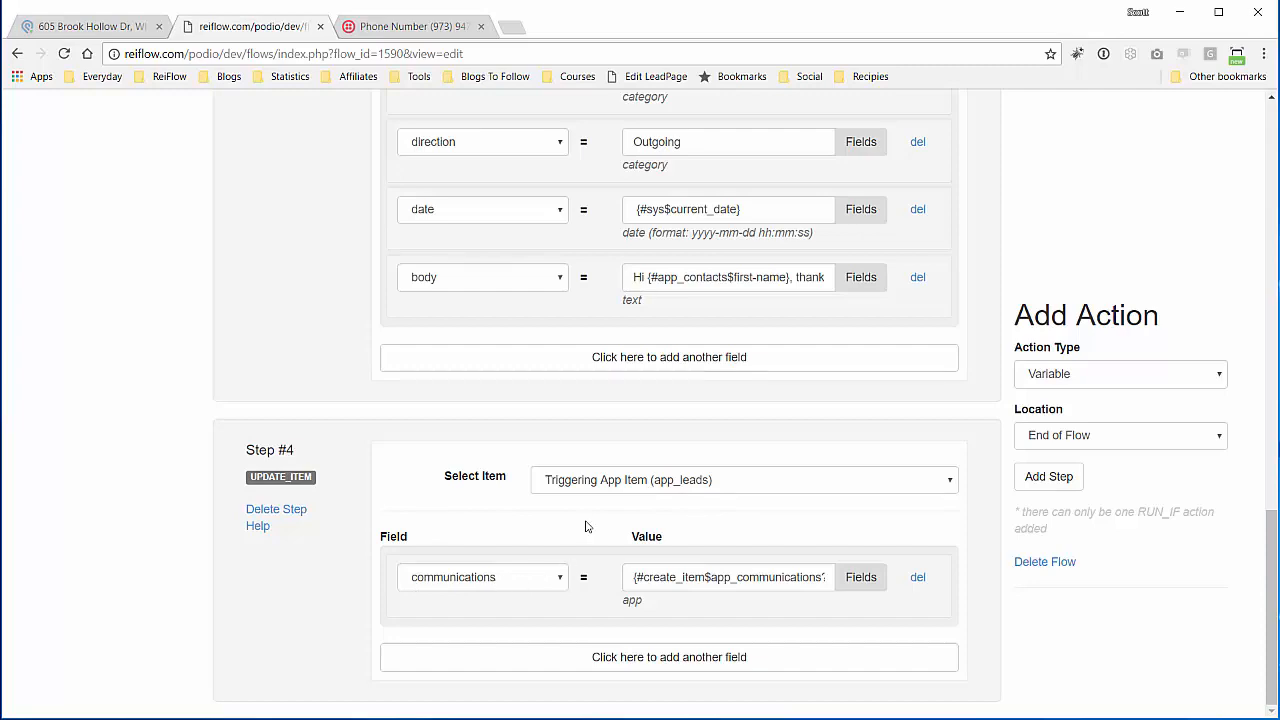
Open the lead's SMS communication item in Podio and review its message, action and communication details.
{"action": "left_click", "coordinate": [120, 26]}
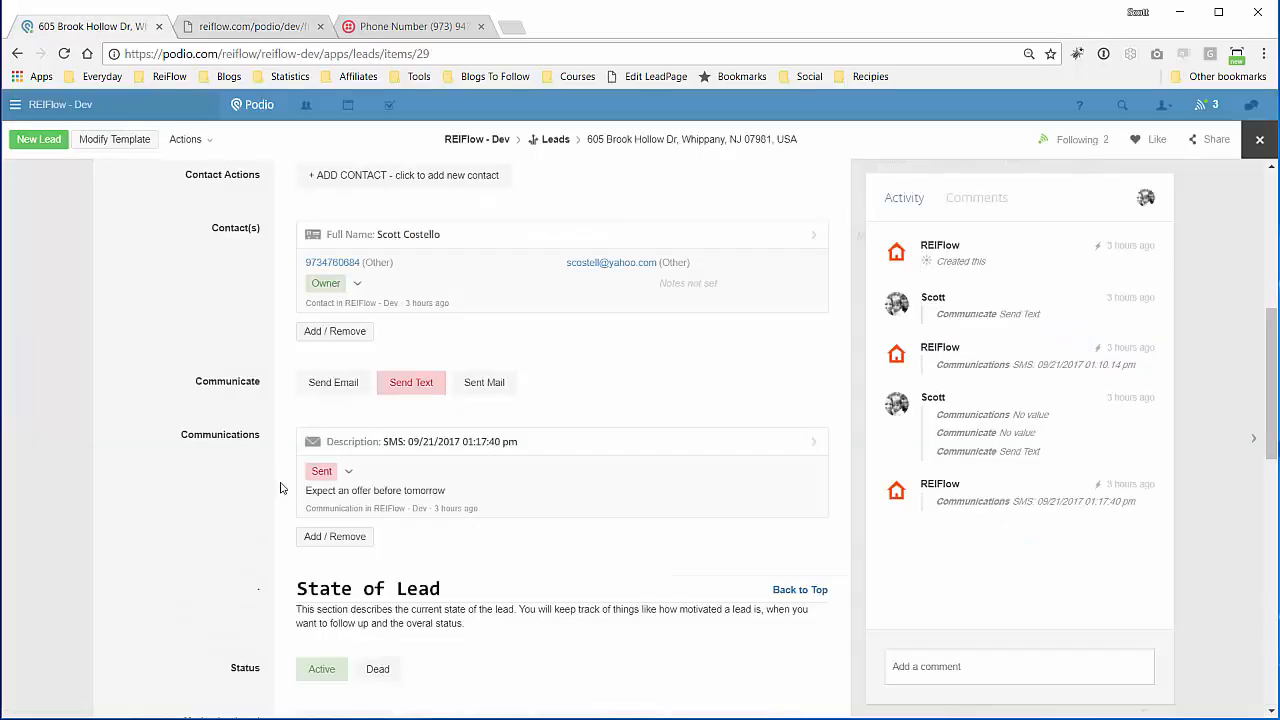
{"action": "left_click", "coordinate": [518, 450]}
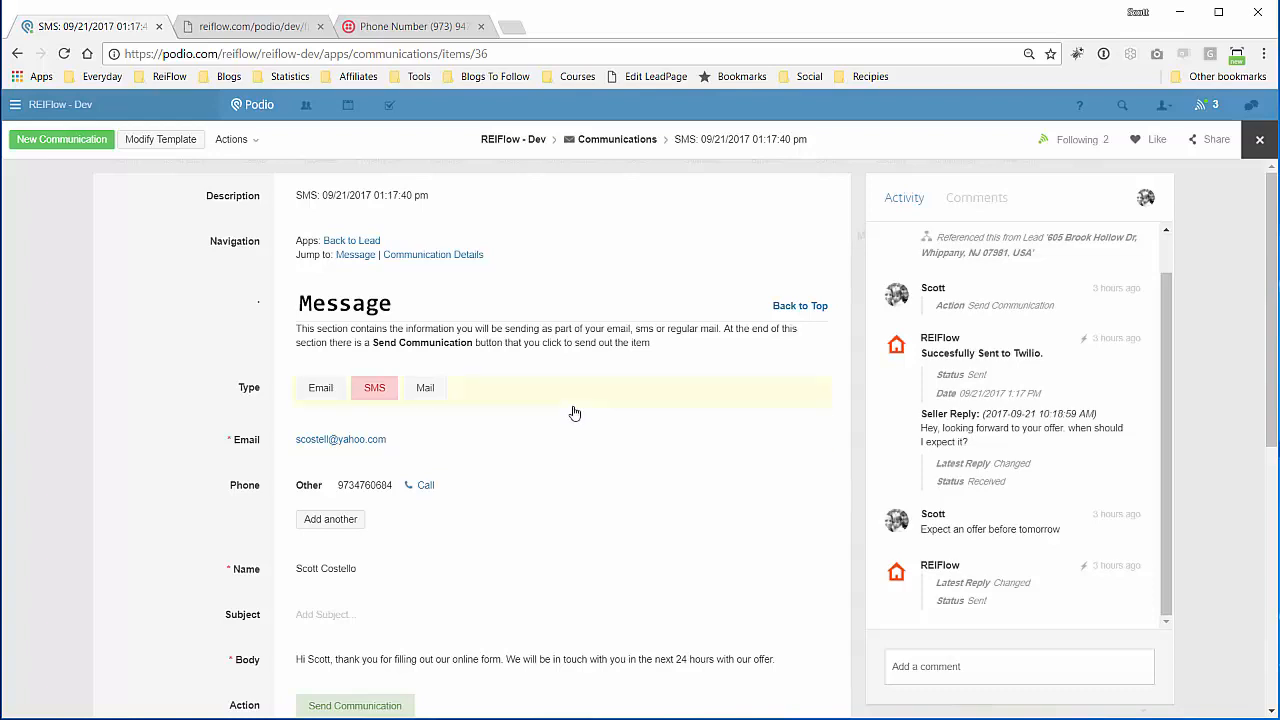
{"action": "scroll", "coordinate": [545, 402], "scroll_direction": "down", "scroll_amount": 2}
{"action": "scroll", "coordinate": [560, 401], "scroll_direction": "down", "scroll_amount": 1}
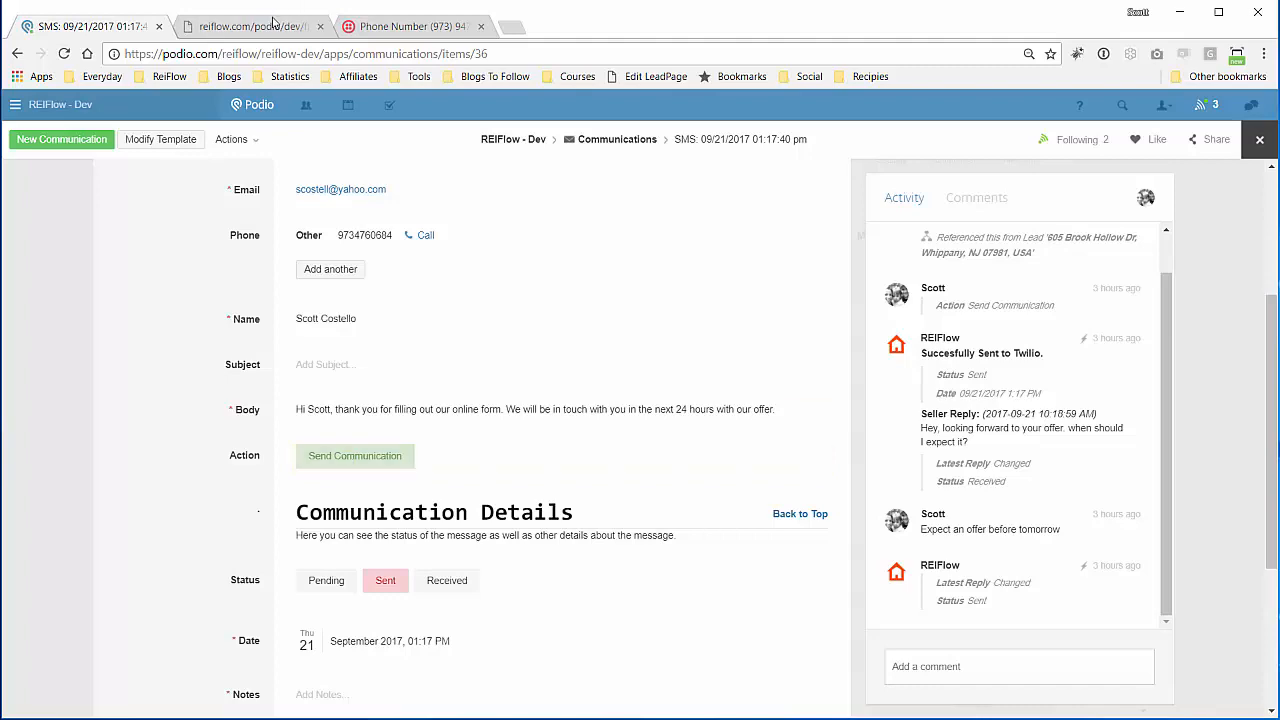
Go back to REIFlow's list of flows and open the App - Communication - Send SMS flow for editing.
{"action": "left_click", "coordinate": [273, 22]}
{"action": "scroll", "coordinate": [980, 256], "scroll_direction": "up", "scroll_amount": 8}
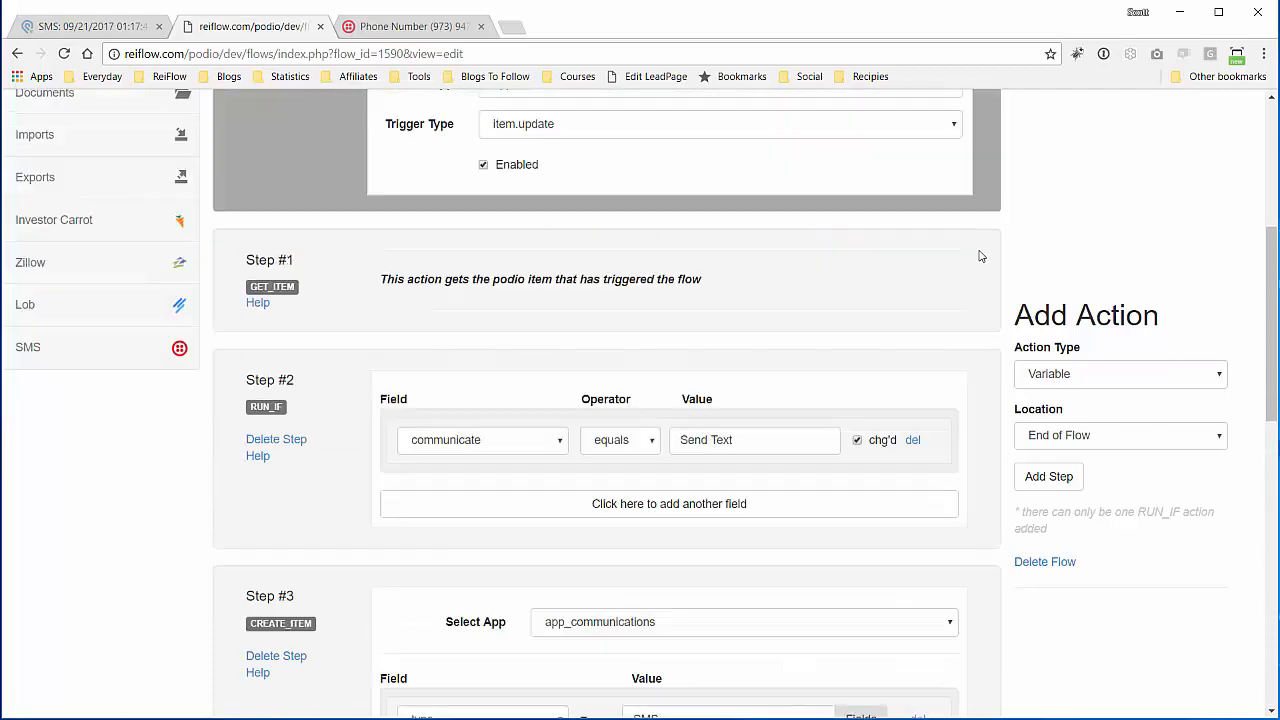
{"action": "scroll", "coordinate": [980, 256], "scroll_direction": "up", "scroll_amount": 4}
{"action": "left_click", "coordinate": [240, 197]}
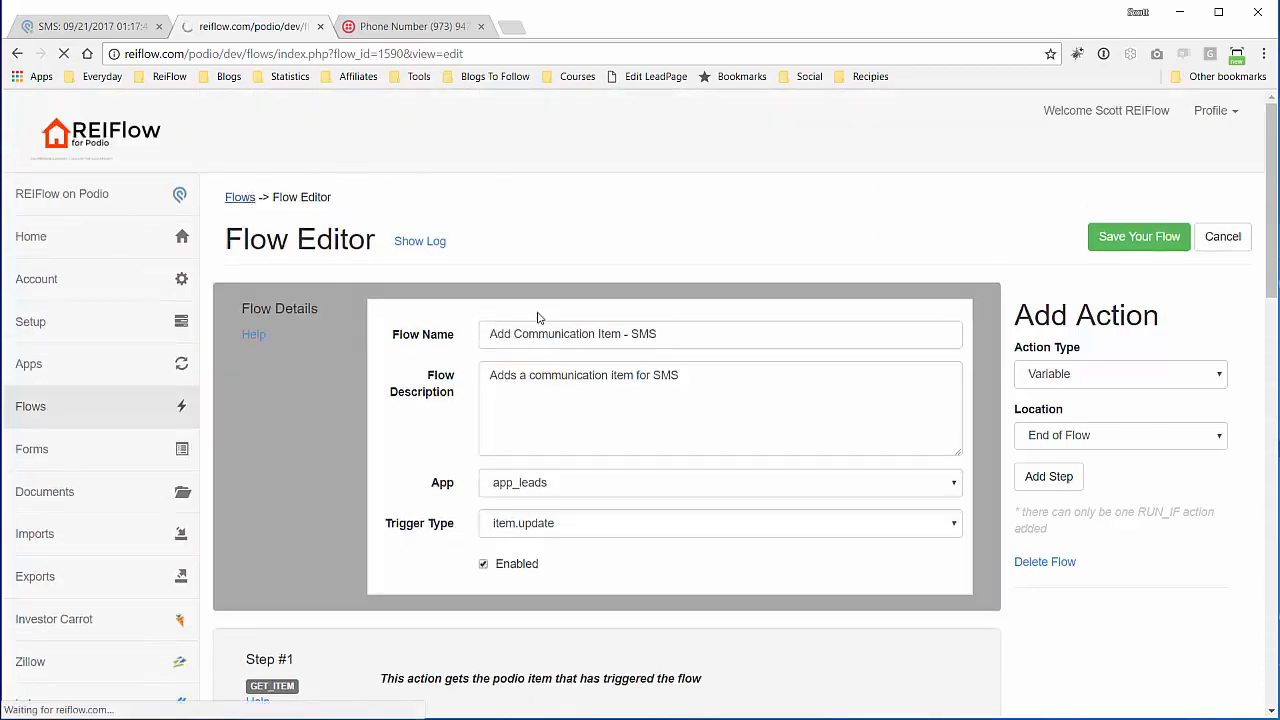
{"action": "scroll", "coordinate": [400, 346], "scroll_direction": "down", "scroll_amount": 3}
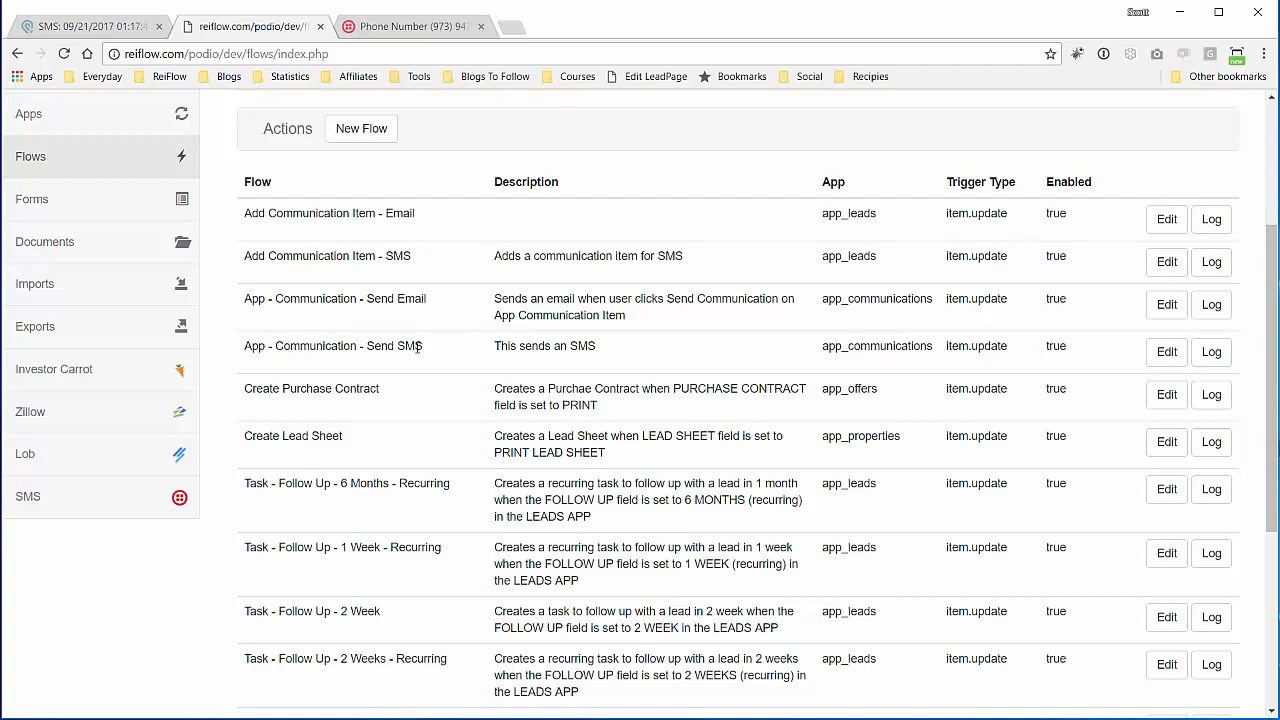
{"action": "left_click", "coordinate": [1155, 355]}
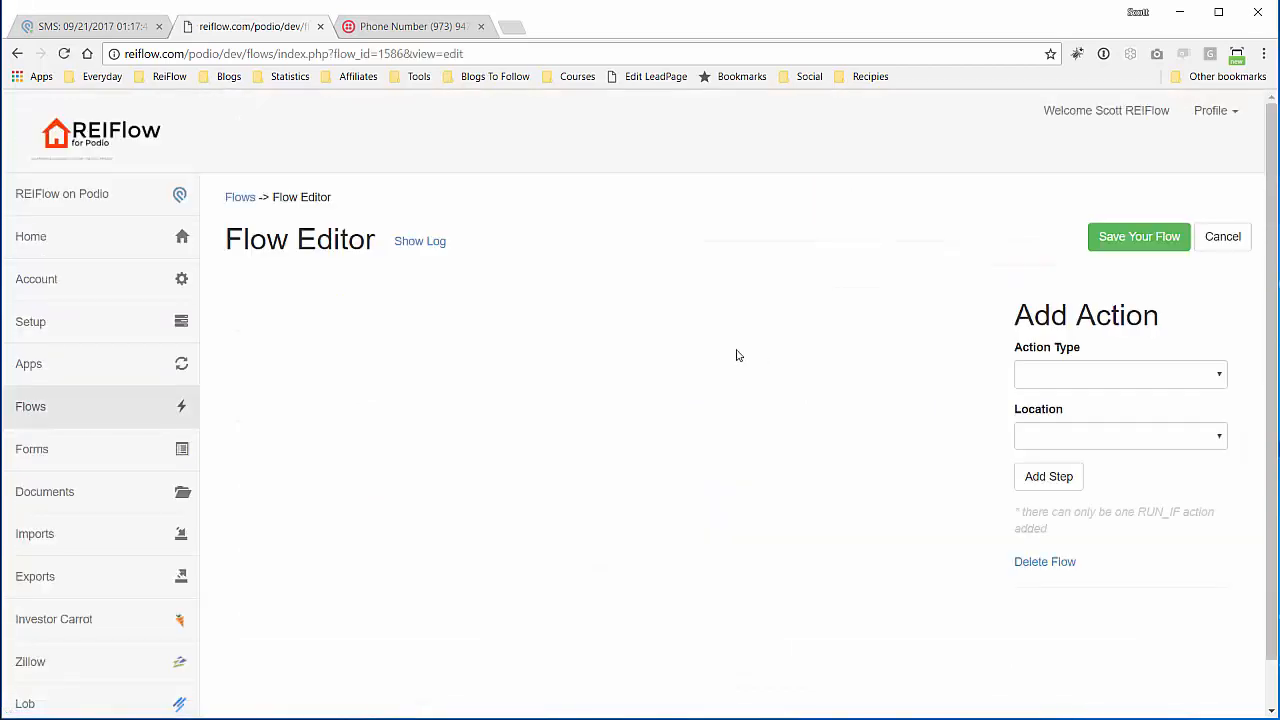
Examine the flow's name, app and trigger details, and the RUN_IF conditions on the action and type fields.
{"action": "scroll", "coordinate": [644, 357], "scroll_direction": "down", "scroll_amount": 1}
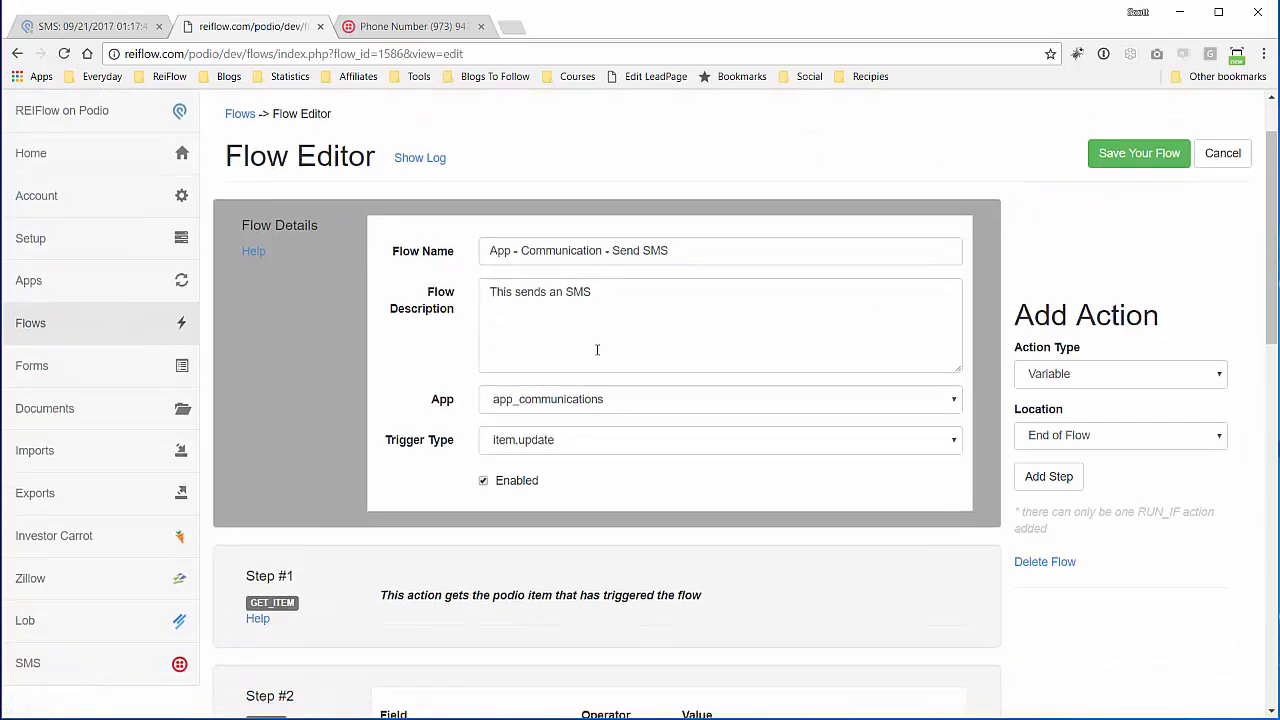
{"action": "scroll", "coordinate": [412, 452], "scroll_direction": "down", "scroll_amount": 1}
{"action": "scroll", "coordinate": [412, 452], "scroll_direction": "down", "scroll_amount": 4}
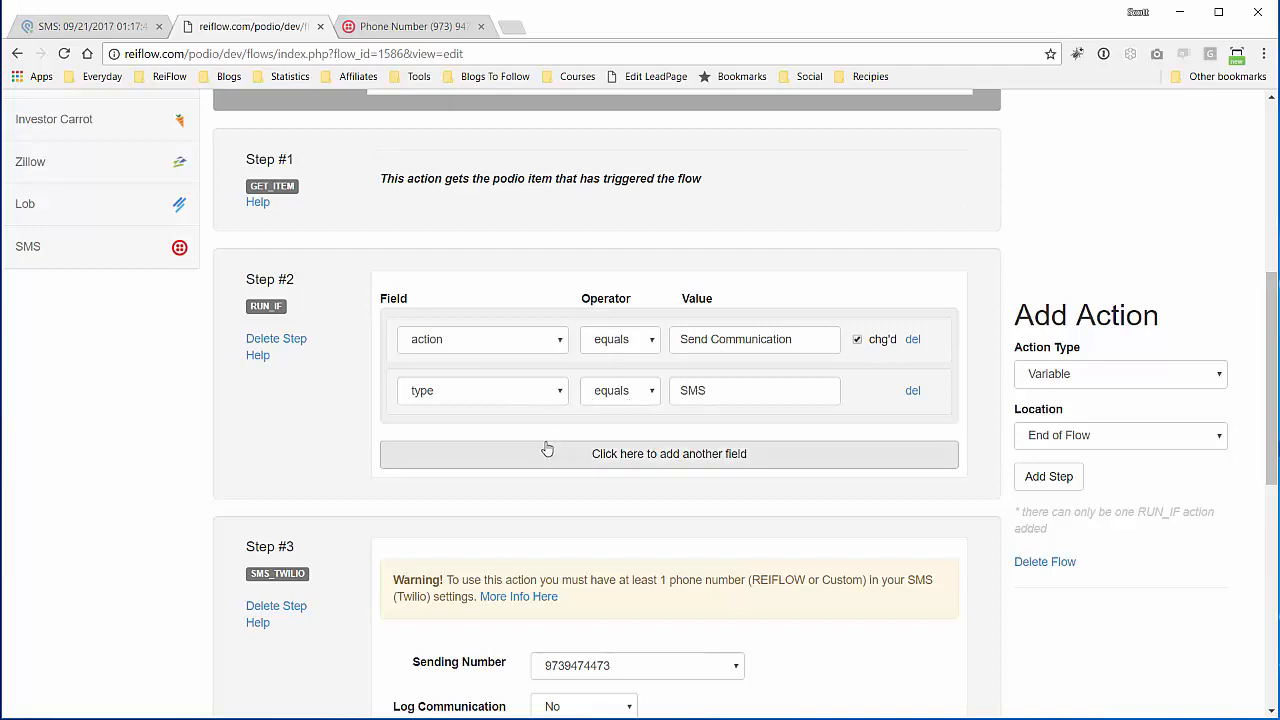
{"action": "scroll", "coordinate": [365, 410], "scroll_direction": "down", "scroll_amount": 1}
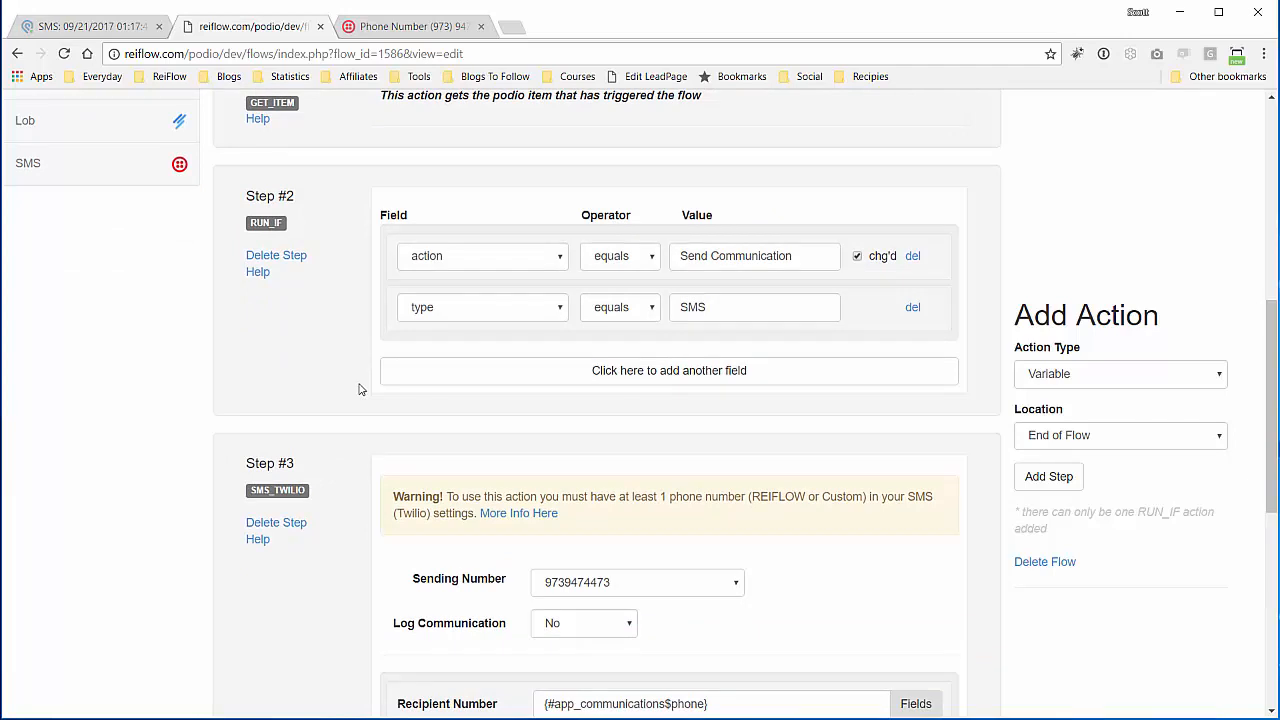
Examine the SMS_TWILIO step's sending number, communication logging, and the phone and body tokens used for recipient and message.
{"action": "scroll", "coordinate": [364, 391], "scroll_direction": "down", "scroll_amount": 2}
{"action": "scroll", "coordinate": [364, 388], "scroll_direction": "down", "scroll_amount": 1}
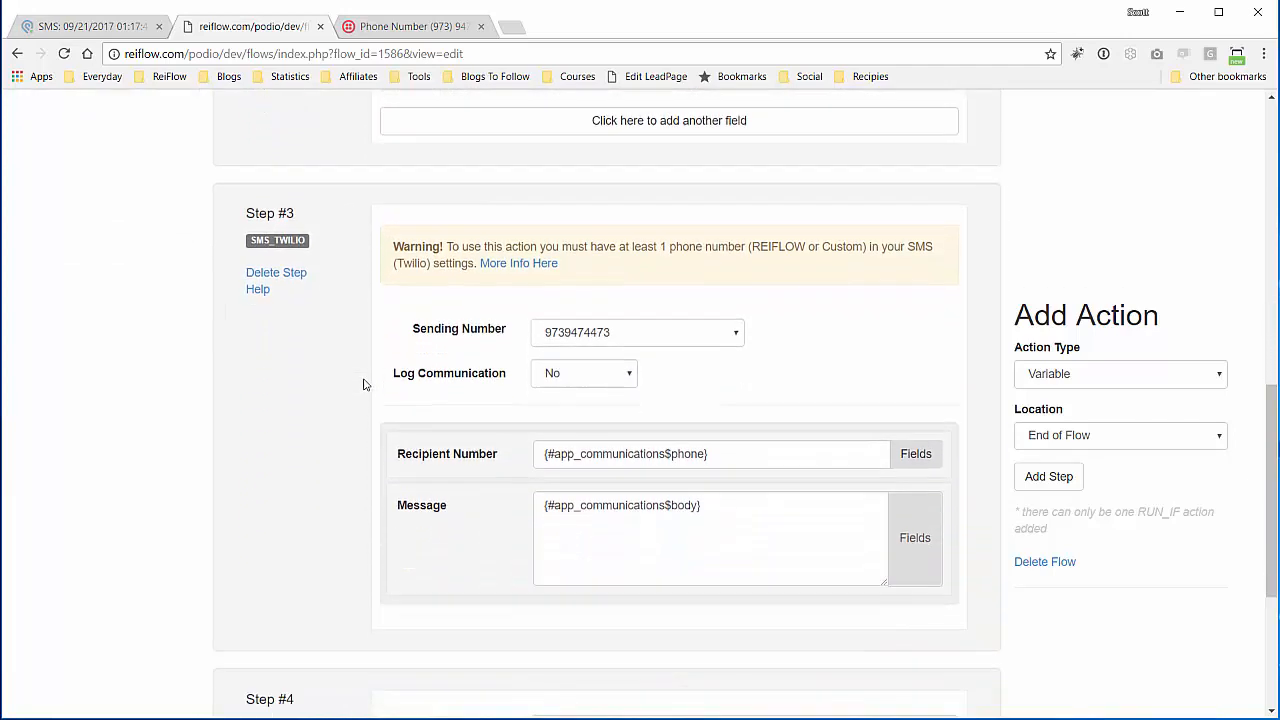
{"action": "scroll", "coordinate": [353, 259], "scroll_direction": "down", "scroll_amount": 1}
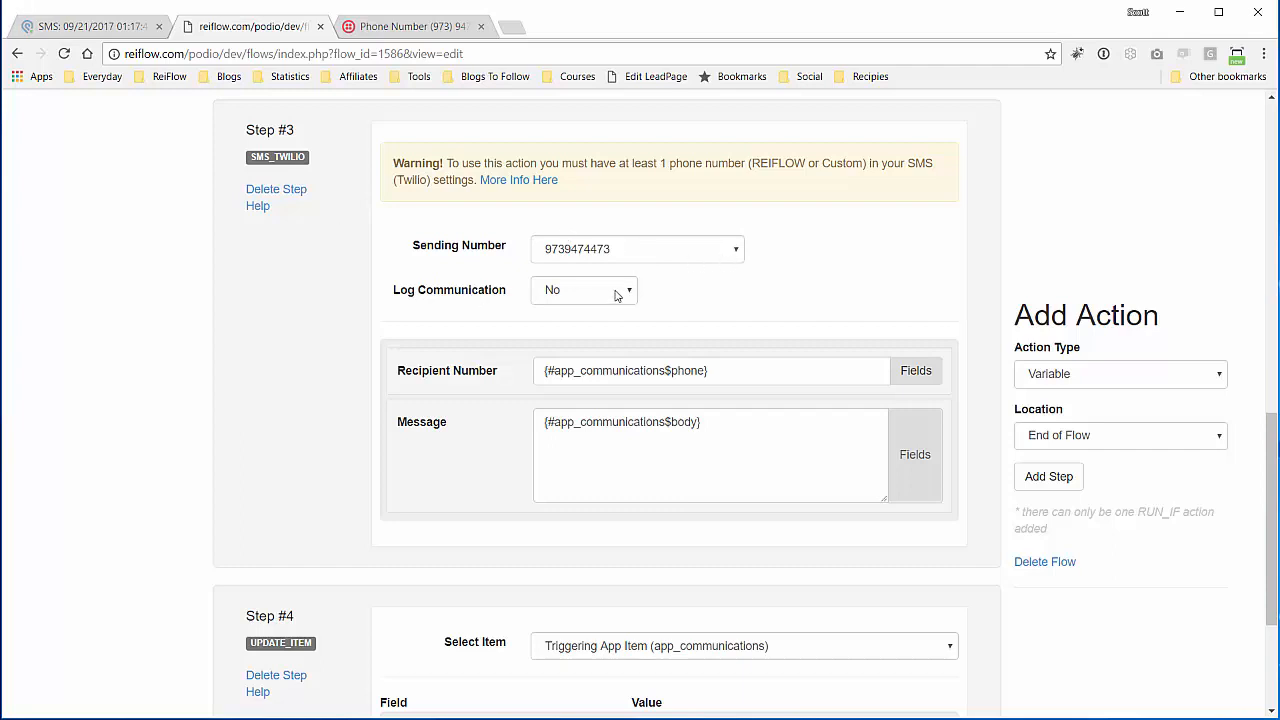
{"action": "scroll", "coordinate": [740, 316], "scroll_direction": "down", "scroll_amount": 1}
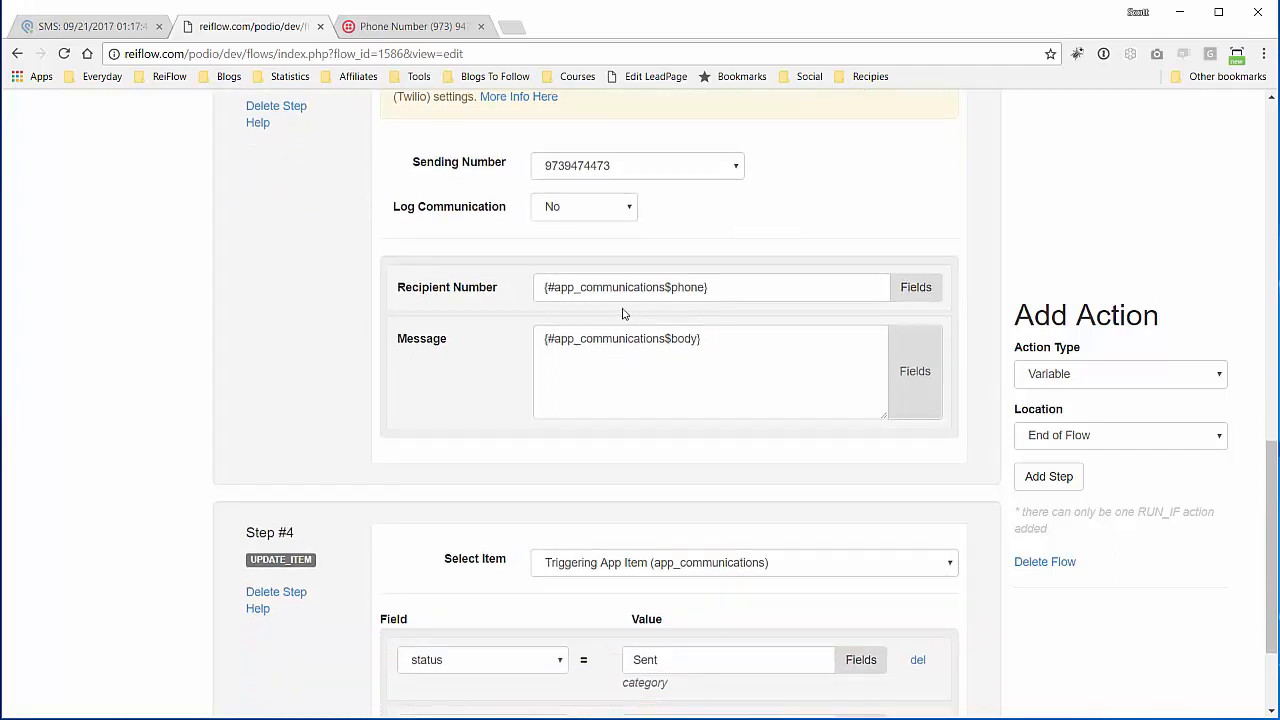
{"action": "left_click_drag", "start_coordinate": [746, 299], "coordinate": [523, 303]}
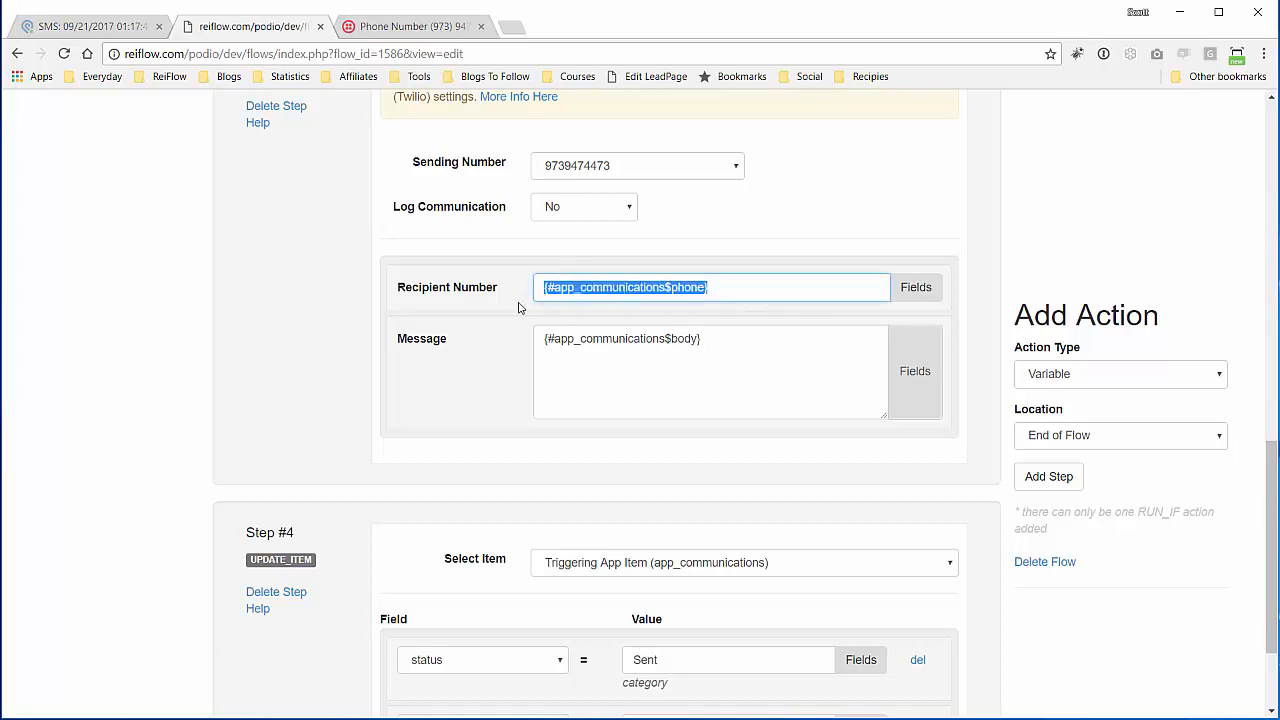
{"action": "left_click", "coordinate": [562, 339]}
{"action": "left_click_drag", "start_coordinate": [700, 338], "coordinate": [543, 338]}
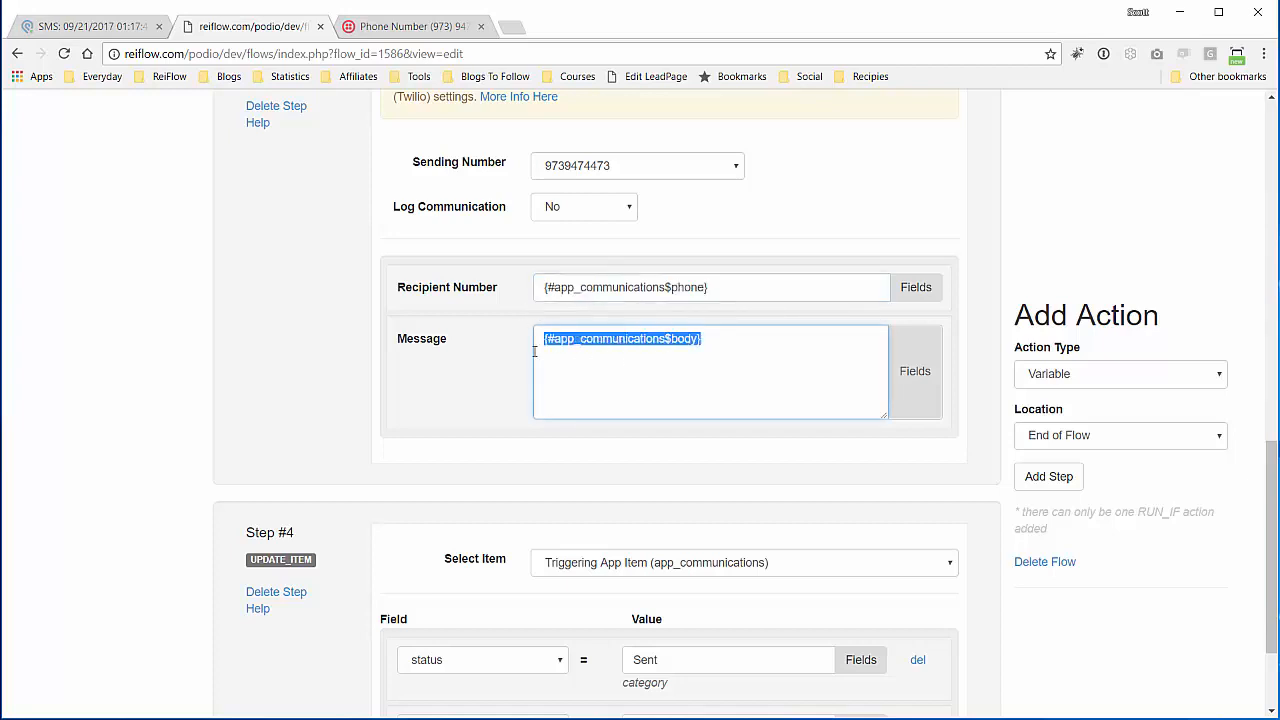
{"action": "left_click", "coordinate": [519, 367]}
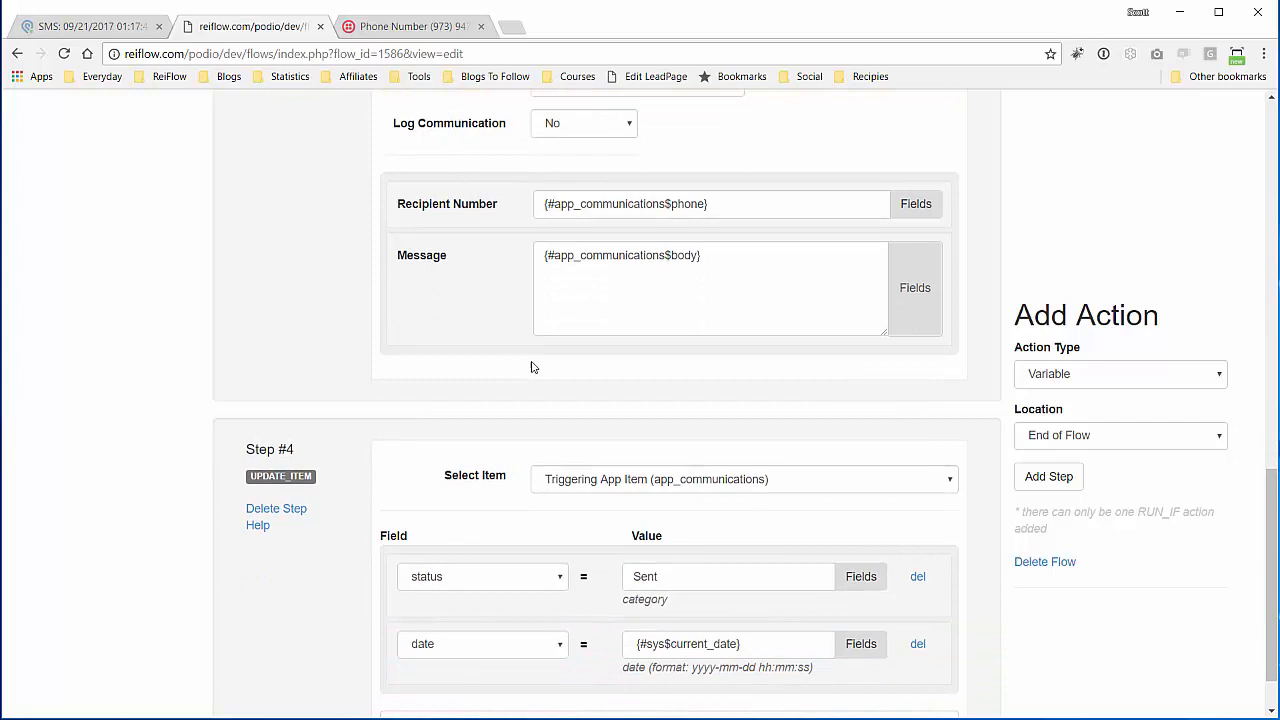
Examine the status and date values in the UPDATE_ITEM step, and return to the start of the flow.
{"action": "scroll", "coordinate": [481, 390], "scroll_direction": "down", "scroll_amount": 1}
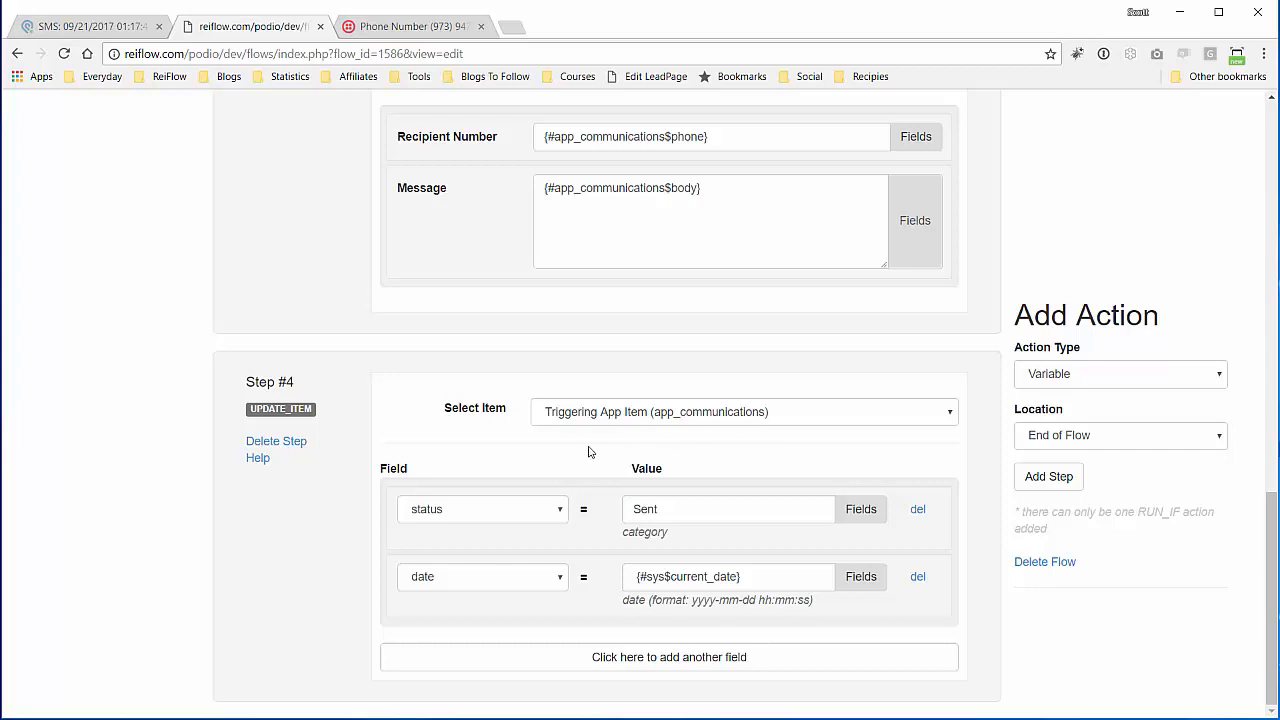
{"action": "left_click", "coordinate": [666, 508]}
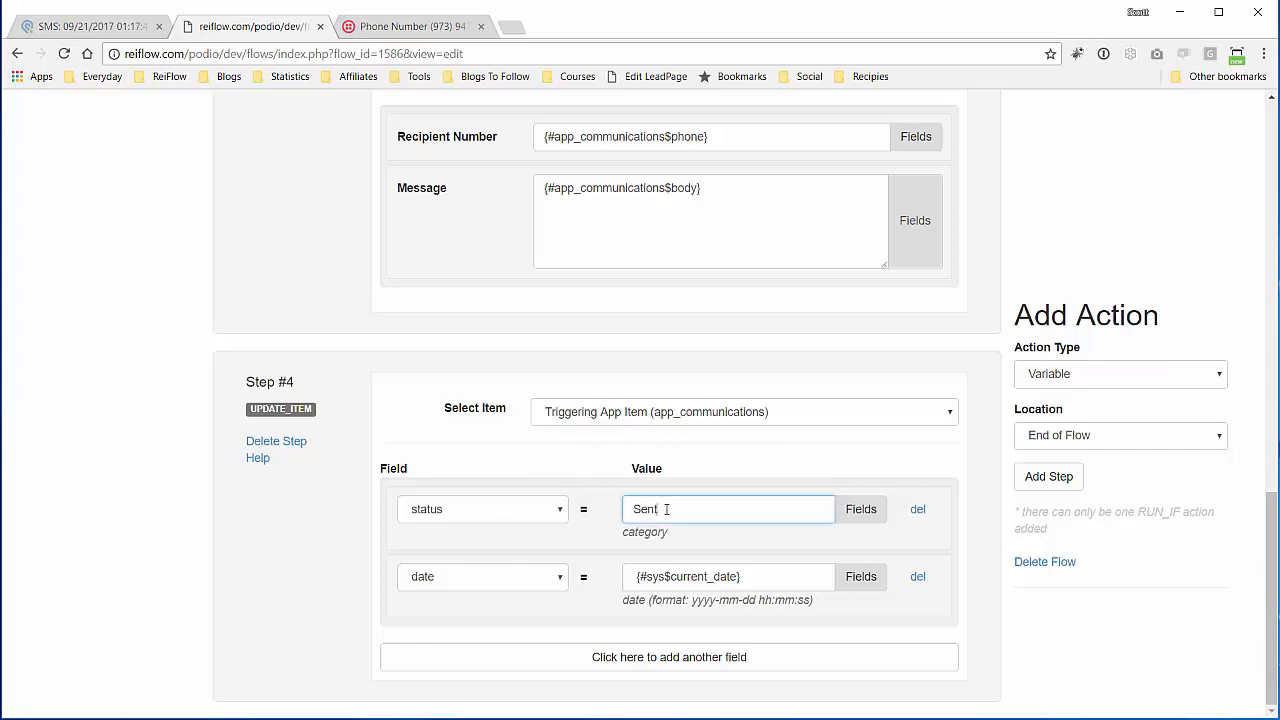
{"action": "left_click", "coordinate": [703, 577]}
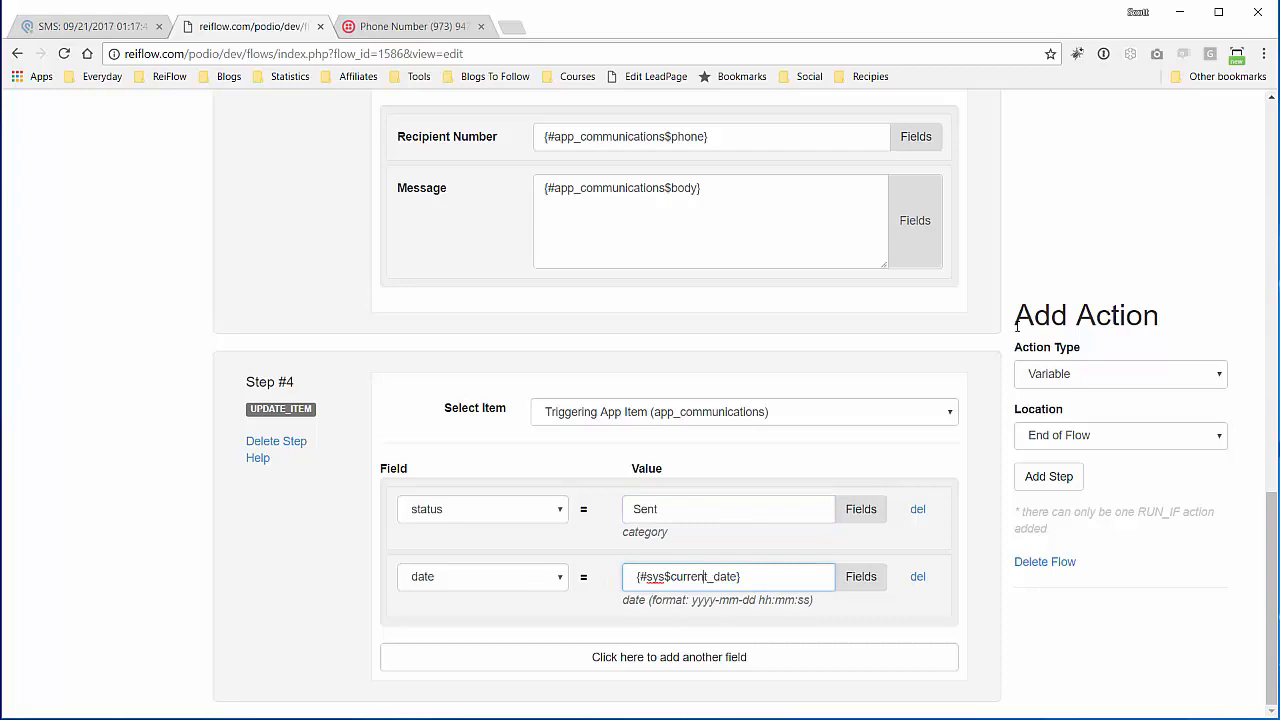
{"action": "scroll", "coordinate": [1017, 325], "scroll_direction": "up", "scroll_amount": 15}
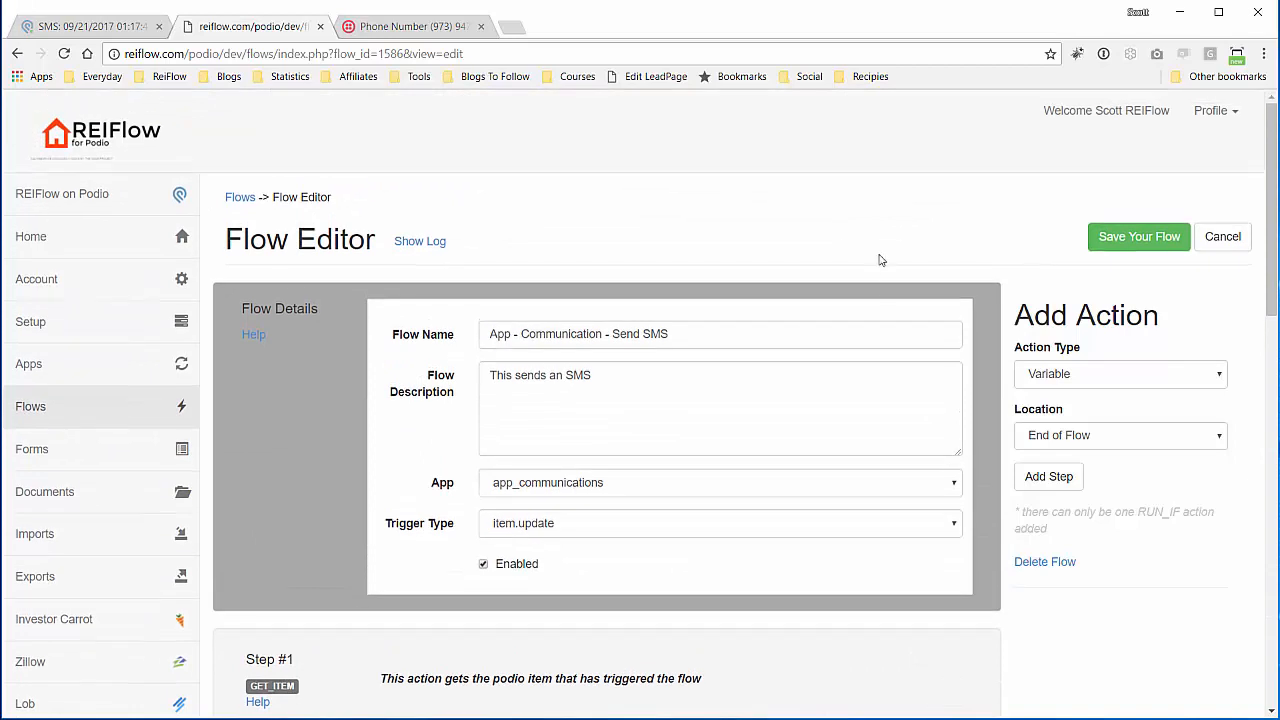
Switch to the SMS communication item in Podio and review its activity history, seller reply and comment box.
{"action": "left_click", "coordinate": [95, 27]}
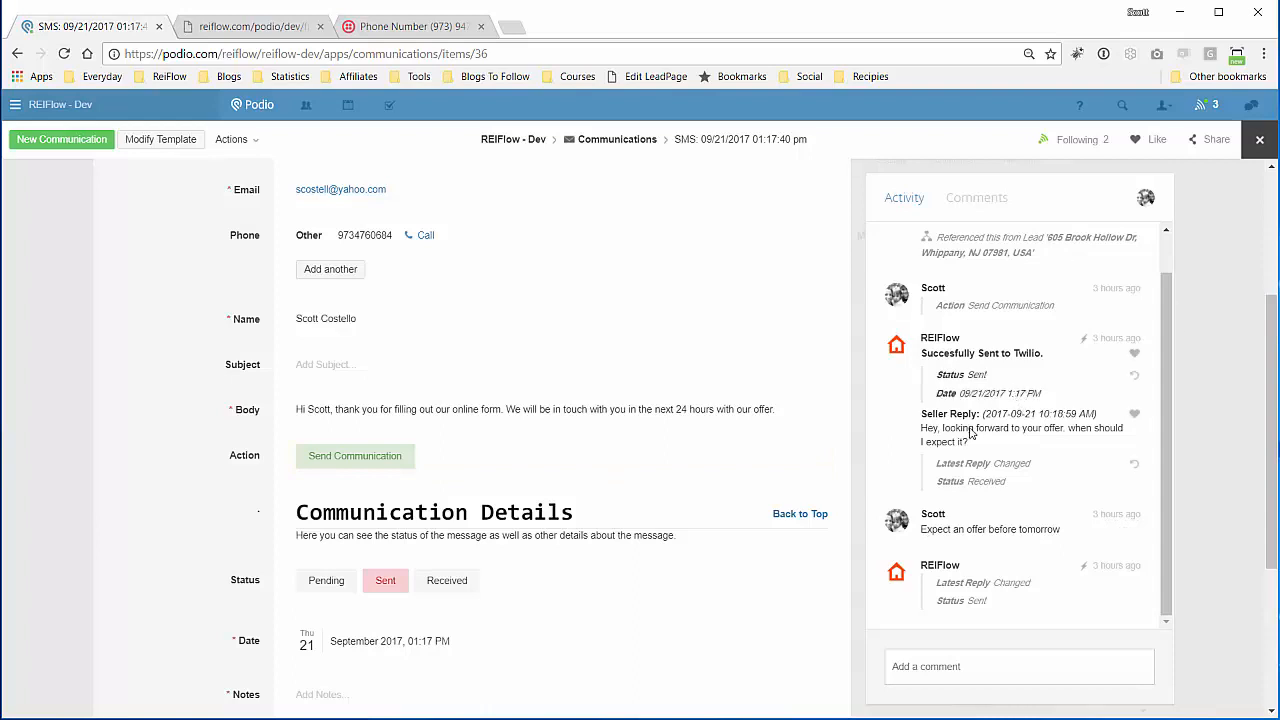
{"action": "left_click", "coordinate": [972, 666]}
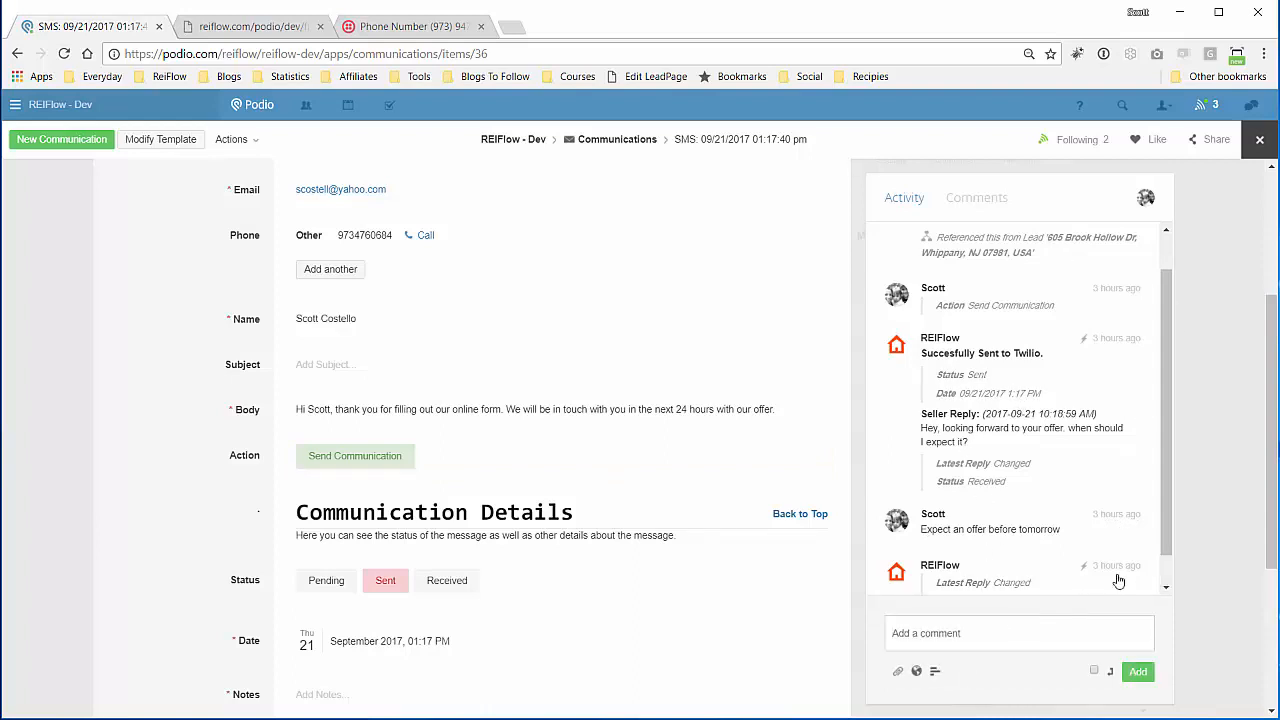
{"action": "left_click", "coordinate": [1166, 581]}
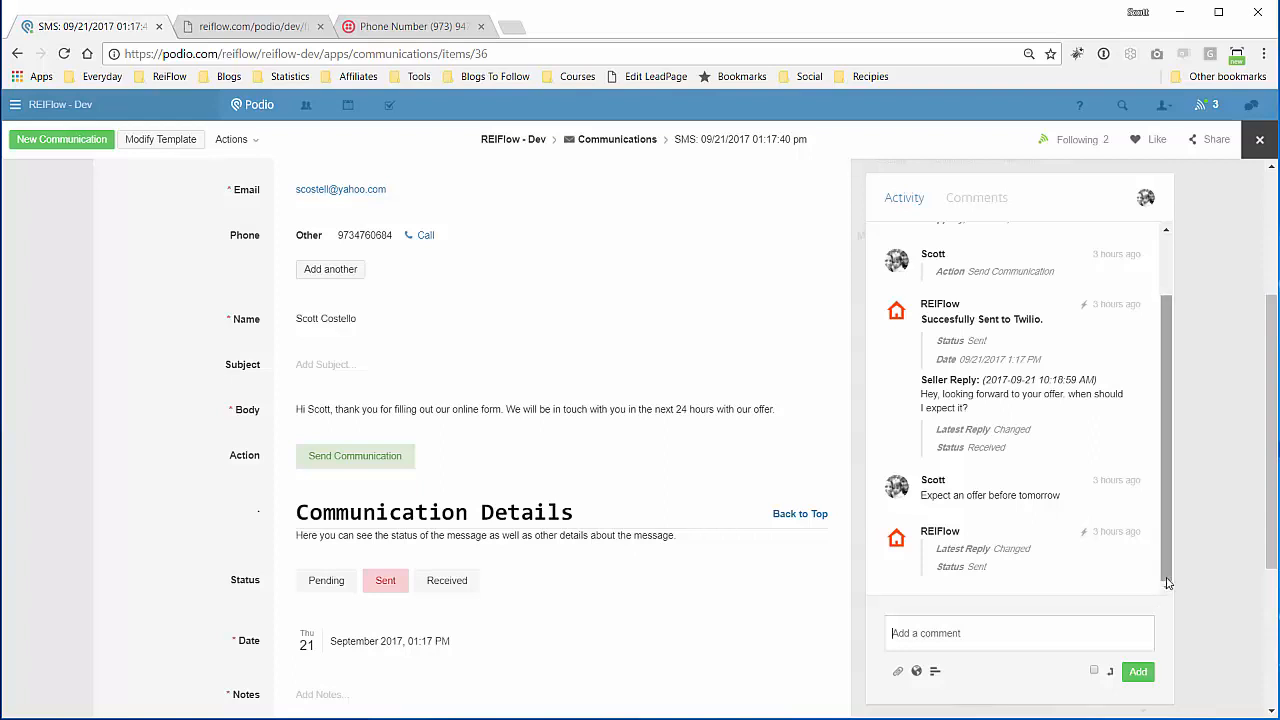
{"action": "left_click_drag", "start_coordinate": [1167, 583], "coordinate": [1167, 523]}
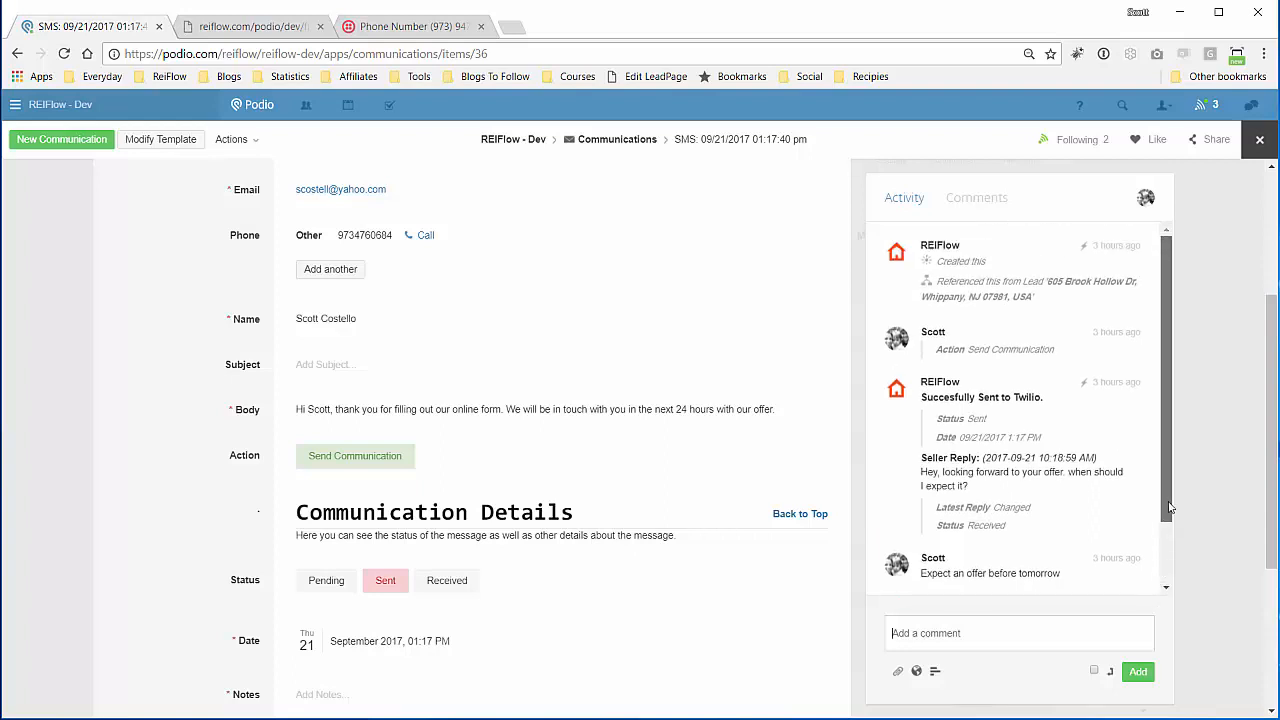
{"action": "left_click", "coordinate": [907, 649]}
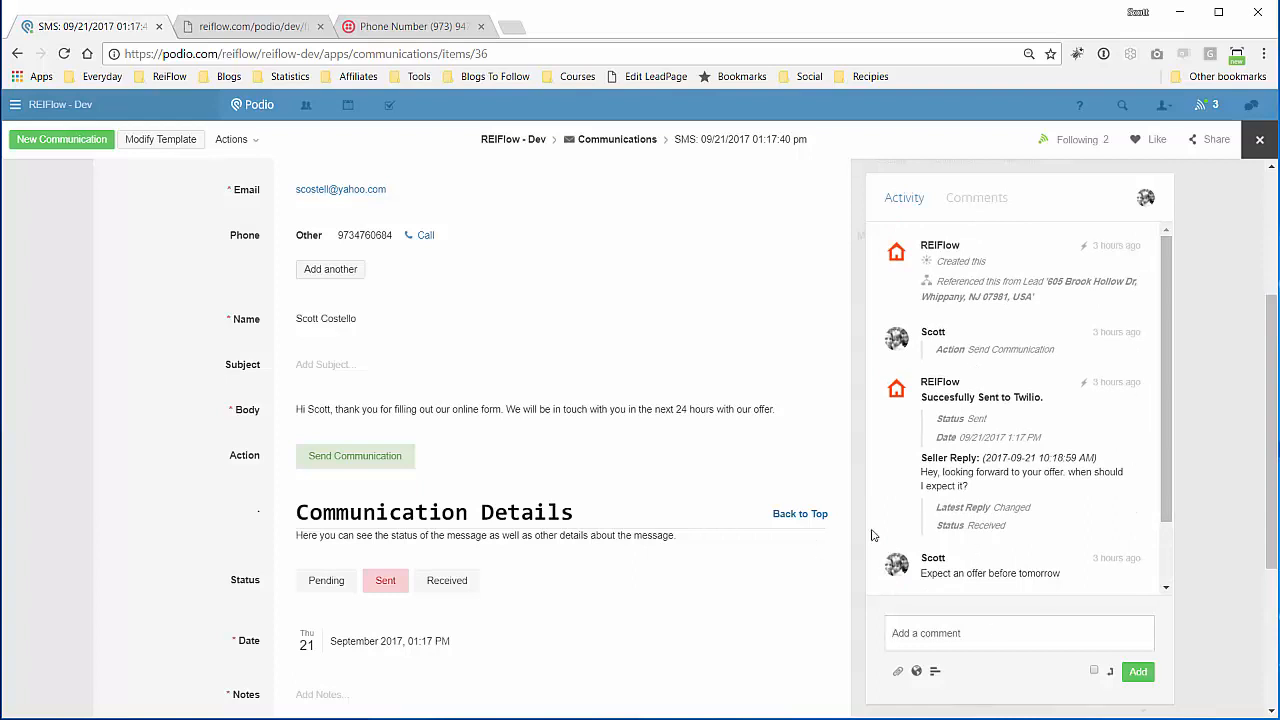
{"action": "scroll", "coordinate": [1168, 568], "scroll_direction": "down", "scroll_amount": 2}
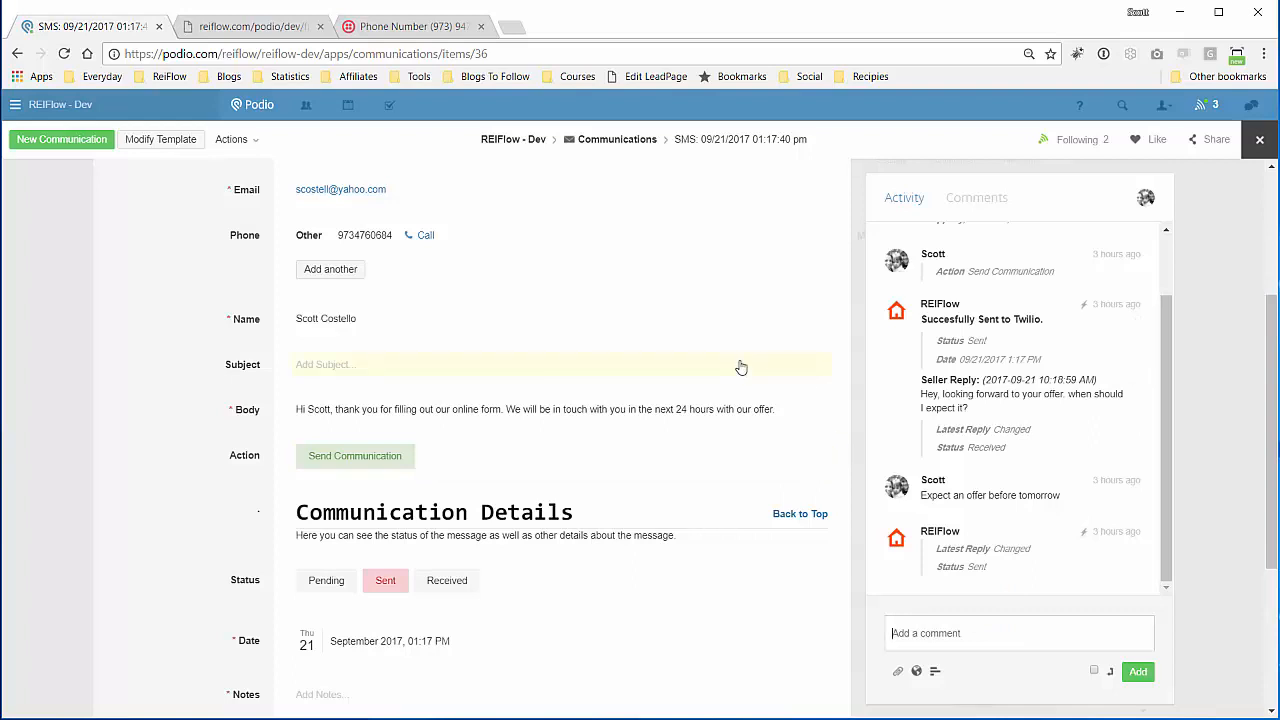
{"action": "scroll", "coordinate": [694, 387], "scroll_direction": "up", "scroll_amount": 1}
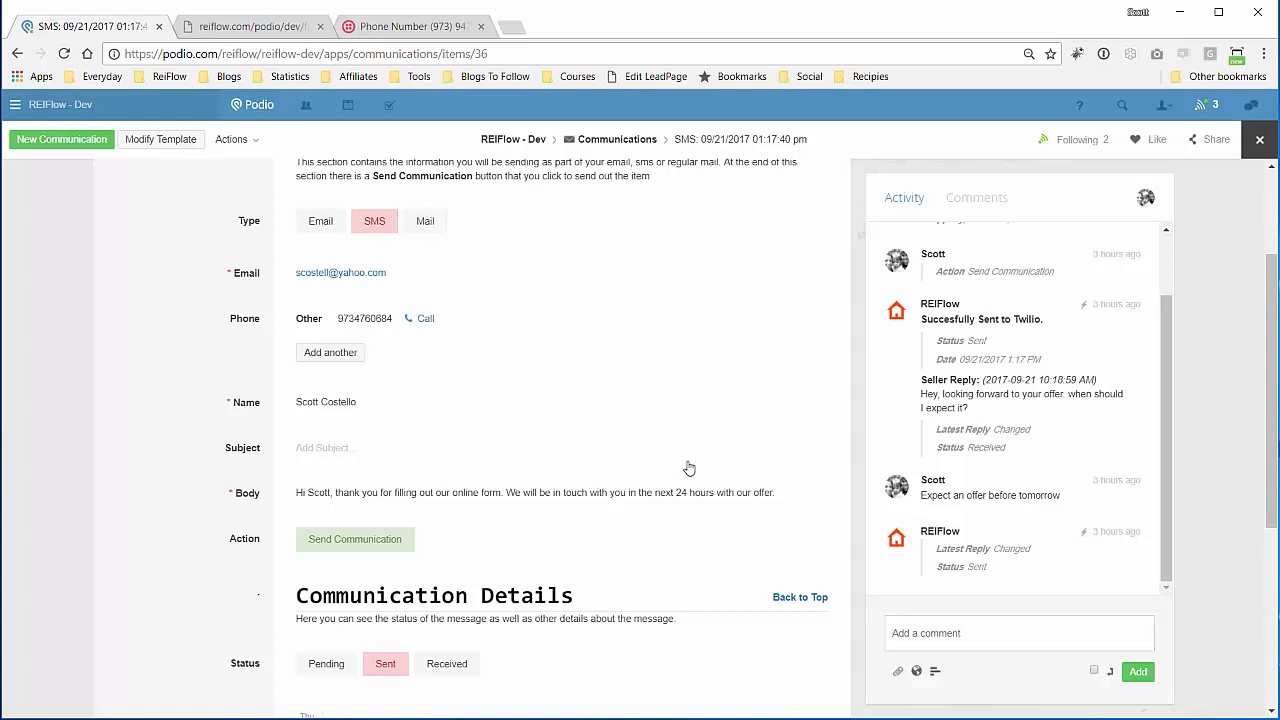
Switch back to the Send SMS flow in REIFlow and recheck its SMS_TWILIO and RUN_IF steps.
{"action": "left_click", "coordinate": [238, 28]}
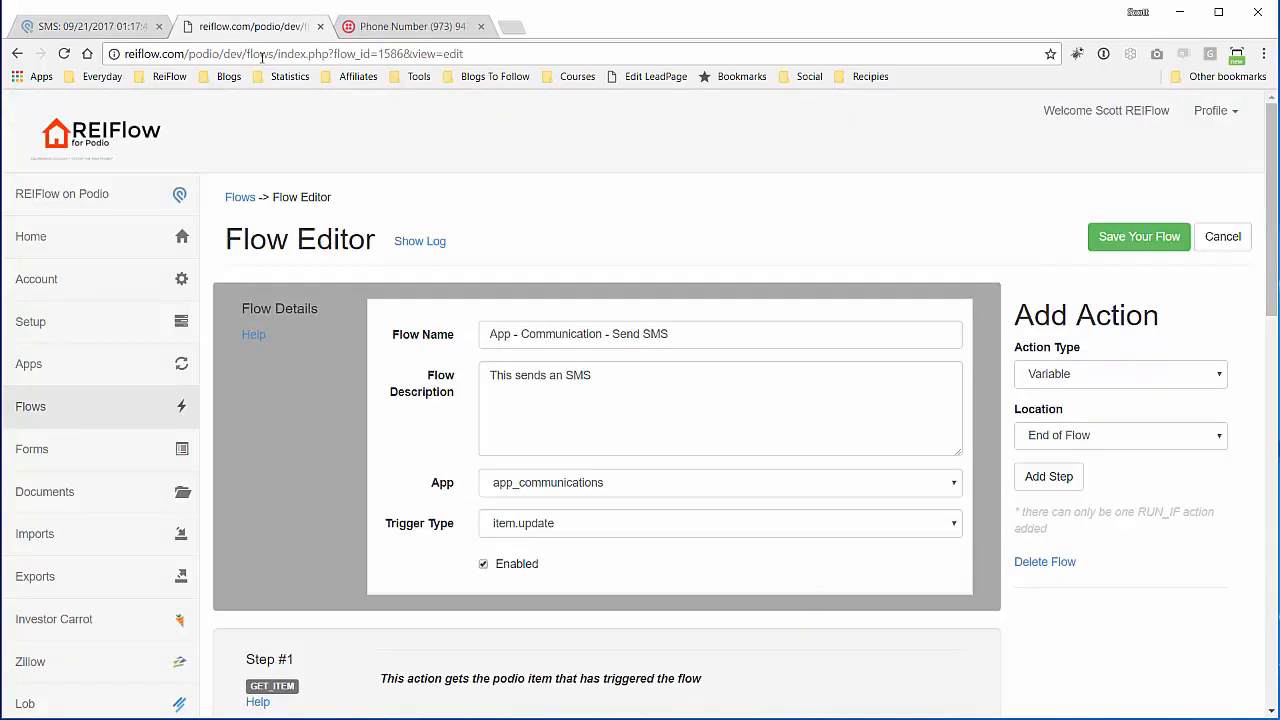
{"action": "scroll", "coordinate": [409, 383], "scroll_direction": "down", "scroll_amount": 7}
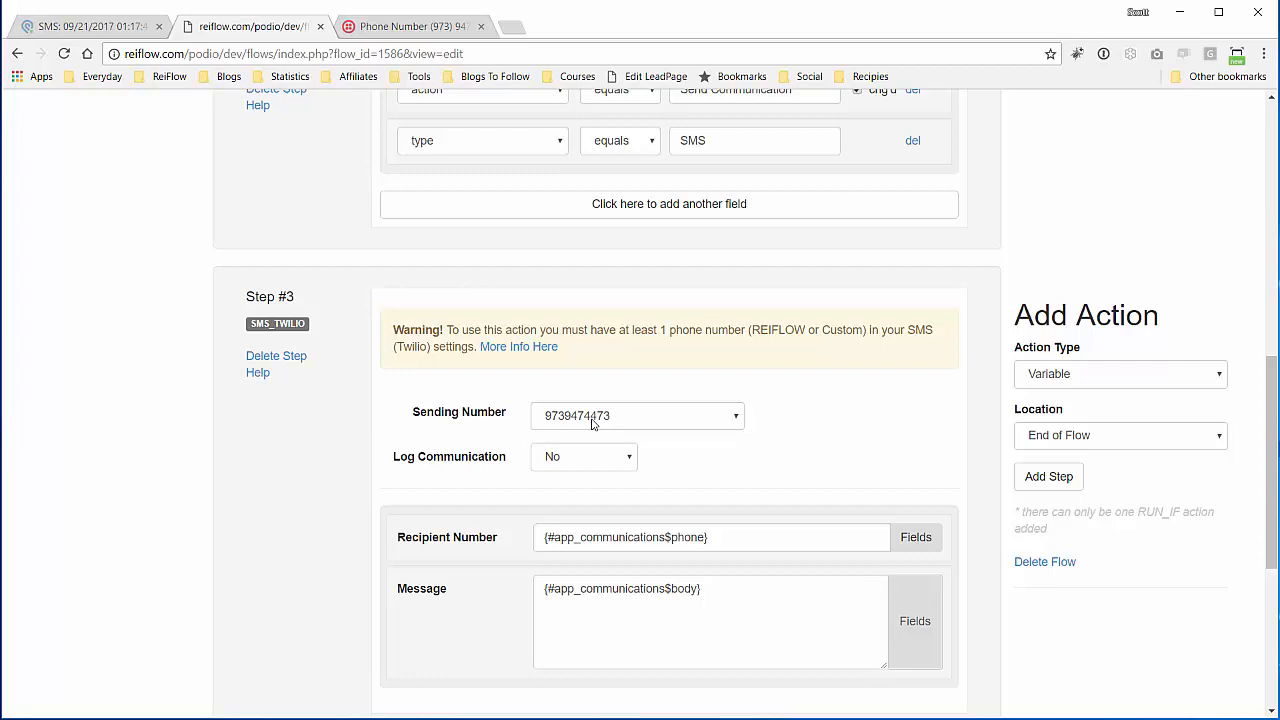
{"action": "scroll", "coordinate": [664, 414], "scroll_direction": "up", "scroll_amount": 1}
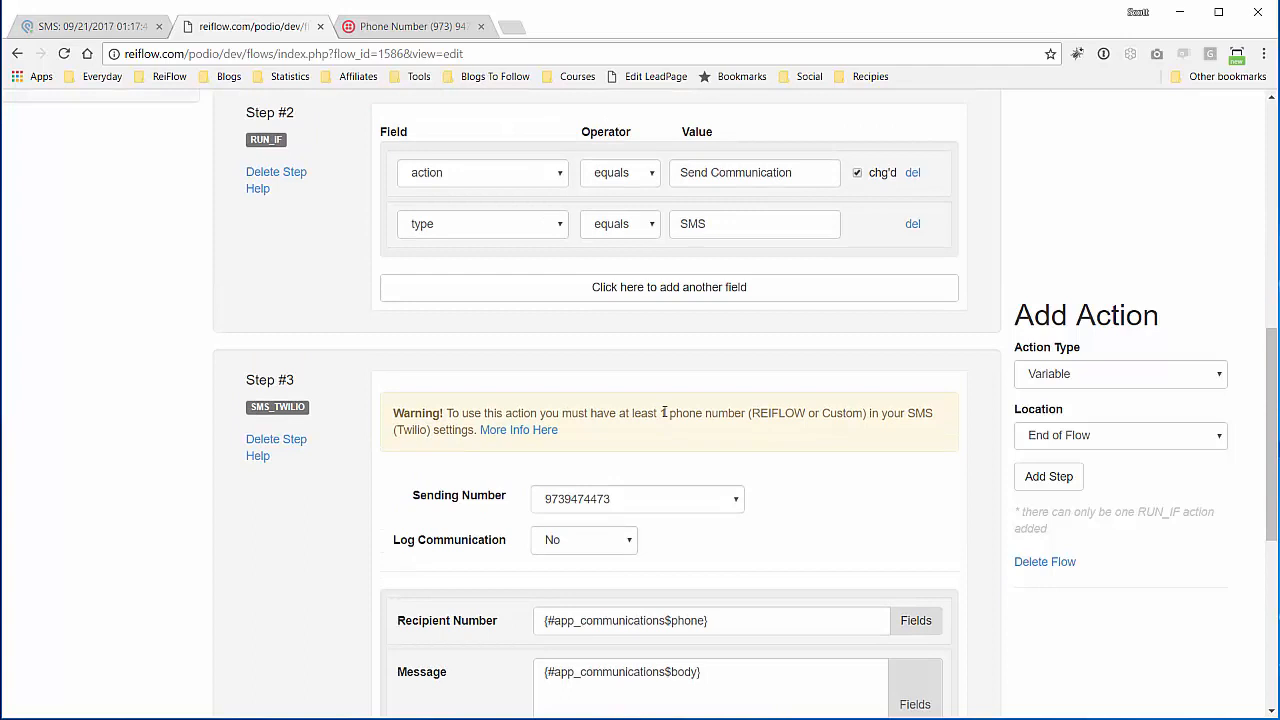
{"action": "scroll", "coordinate": [664, 411], "scroll_direction": "up", "scroll_amount": 1}
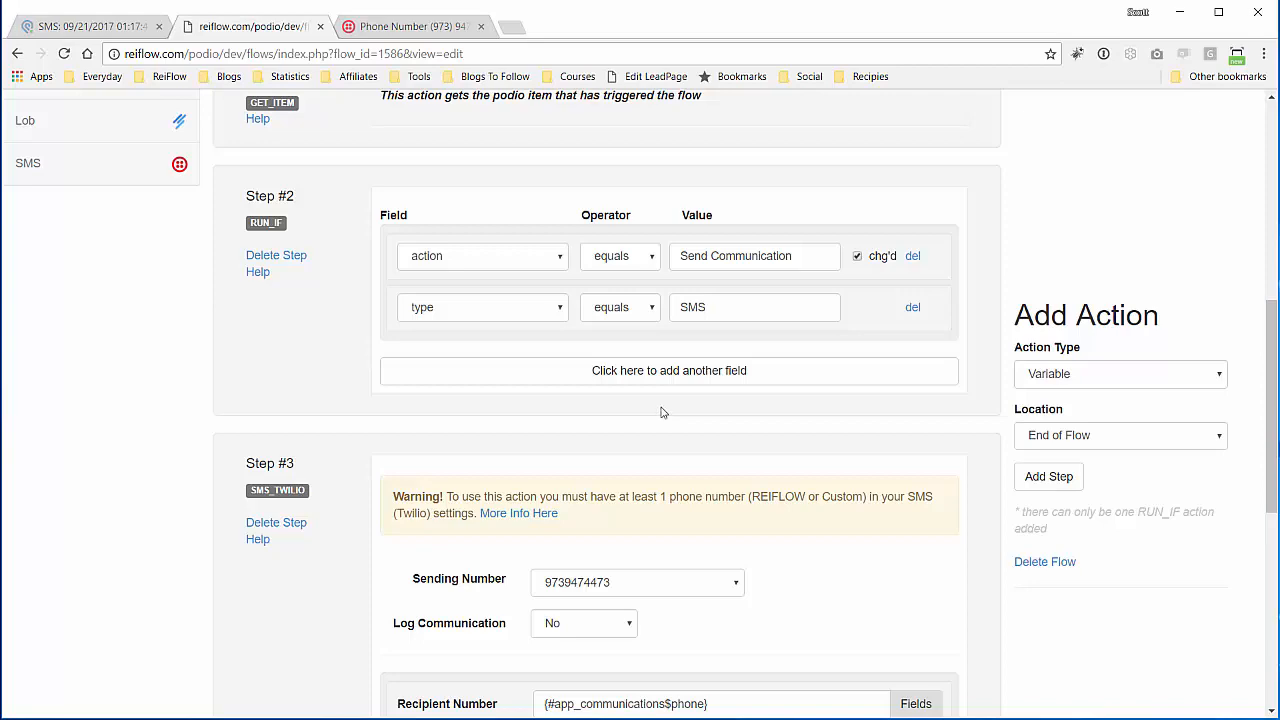
{"action": "scroll", "coordinate": [284, 146], "scroll_direction": "up", "scroll_amount": 1}
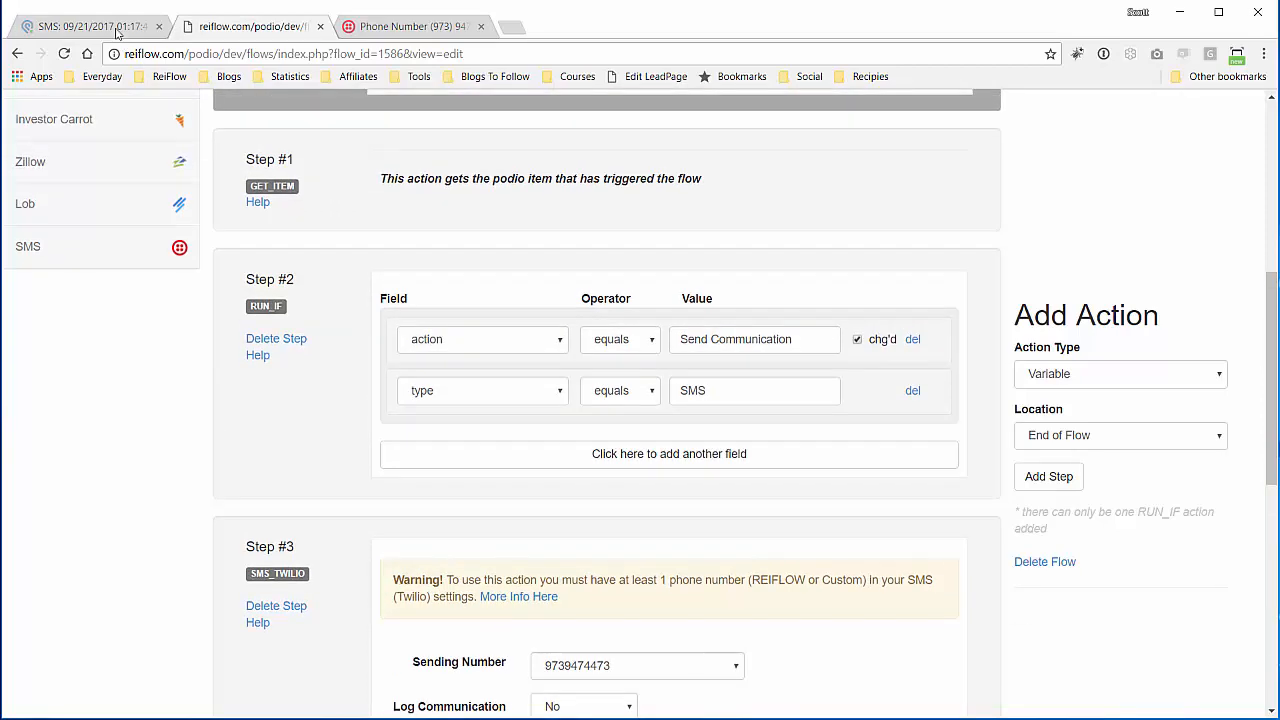
Return to the SMS communication item in Podio and review its message section from the description down.
{"action": "left_click", "coordinate": [90, 26]}
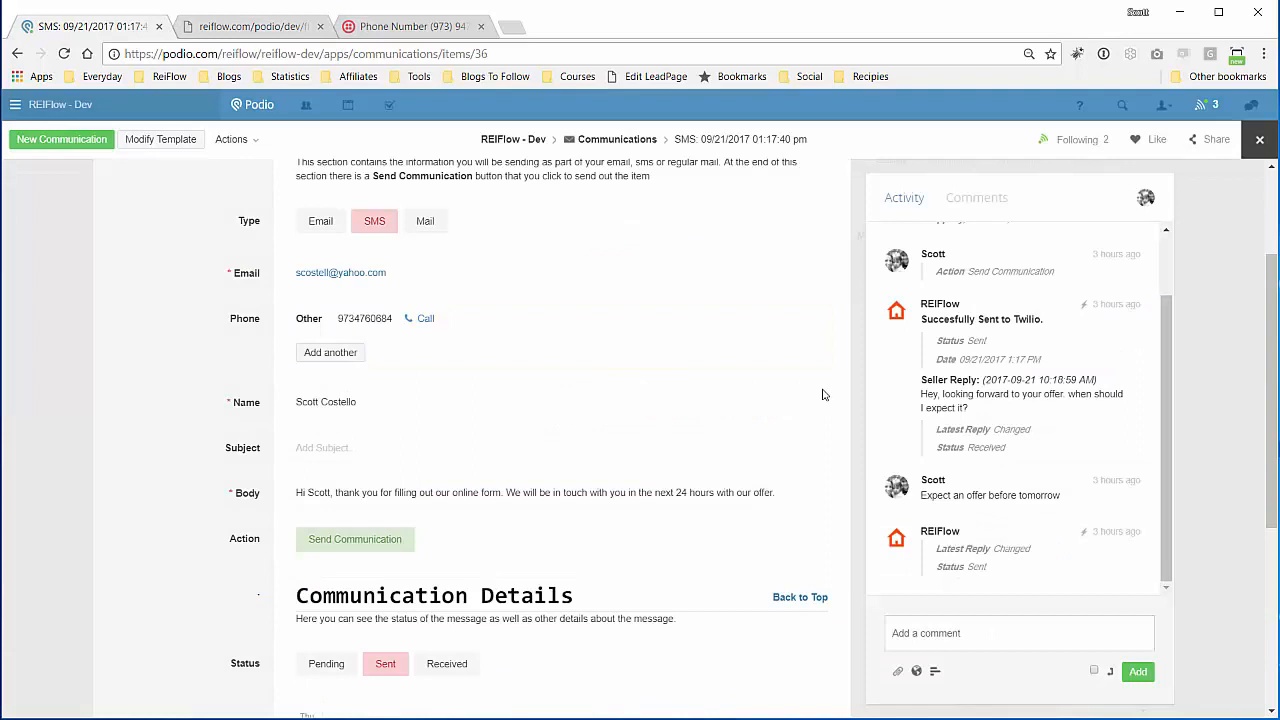
{"action": "scroll", "coordinate": [822, 395], "scroll_direction": "down", "scroll_amount": 1}
{"action": "scroll", "coordinate": [822, 395], "scroll_direction": "up", "scroll_amount": 3}
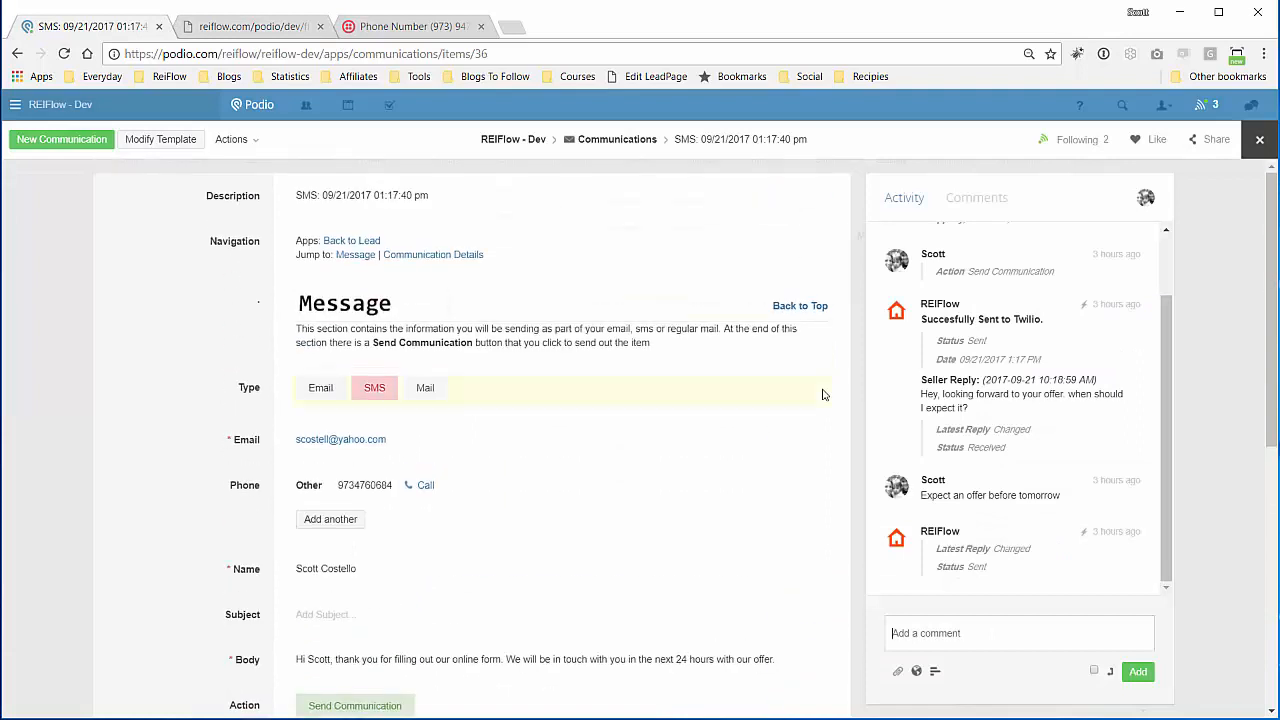